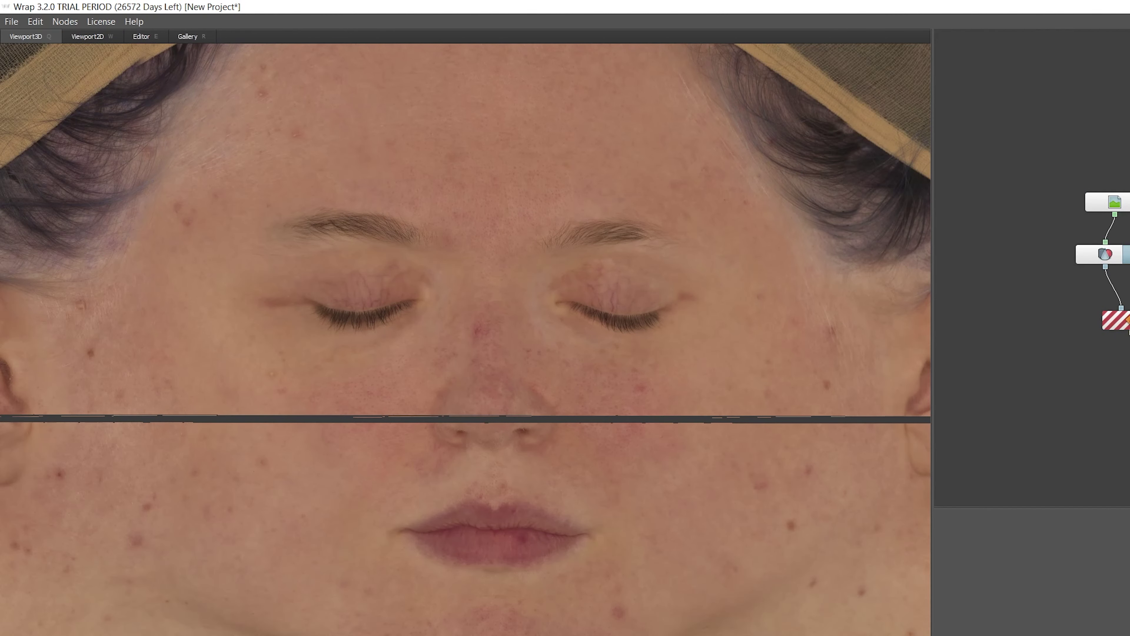
Step: Open the Point Correspondences editor pairing the face texture with the blue head mesh
left_click(1117, 319)
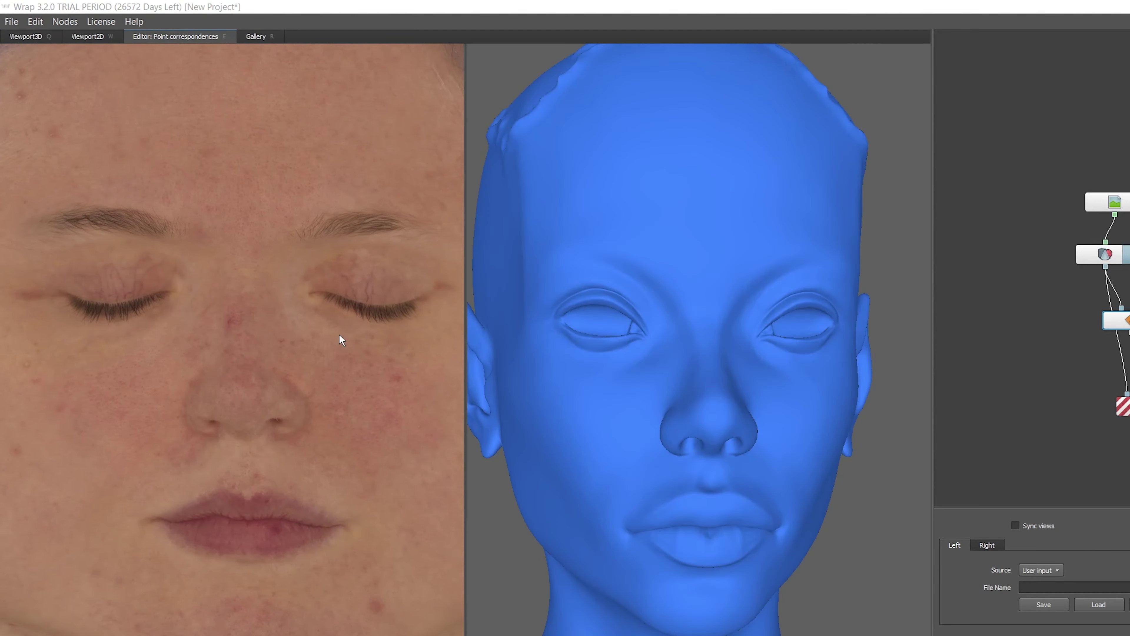
scroll(840, 469, "up", 5)
scroll(762, 416, "up", 3)
Step: Place point 0 below the nose, nostril-edge points, and points 9–10 above the upper lip
left_click(703, 458)
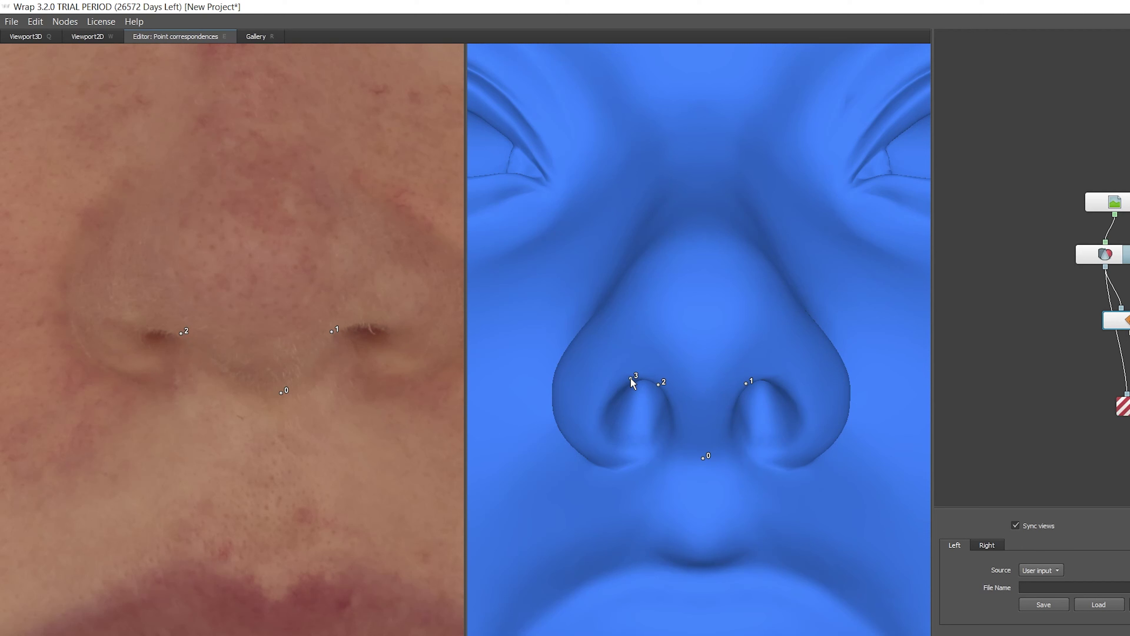
left_click(779, 469)
left_click(160, 389)
left_click(704, 570)
left_click(268, 583)
left_click(337, 555)
Step: Add matching points 12 and 13 under the nose on texture and head
middle_click_drag(515, 550, 509, 631)
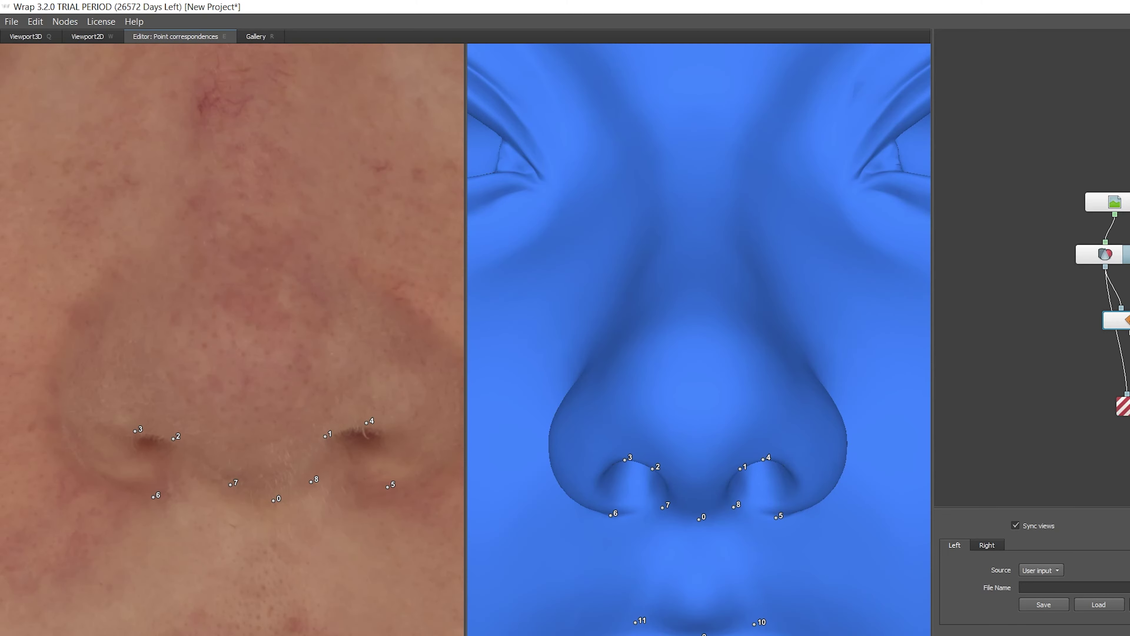
scroll(736, 541, "down", 2)
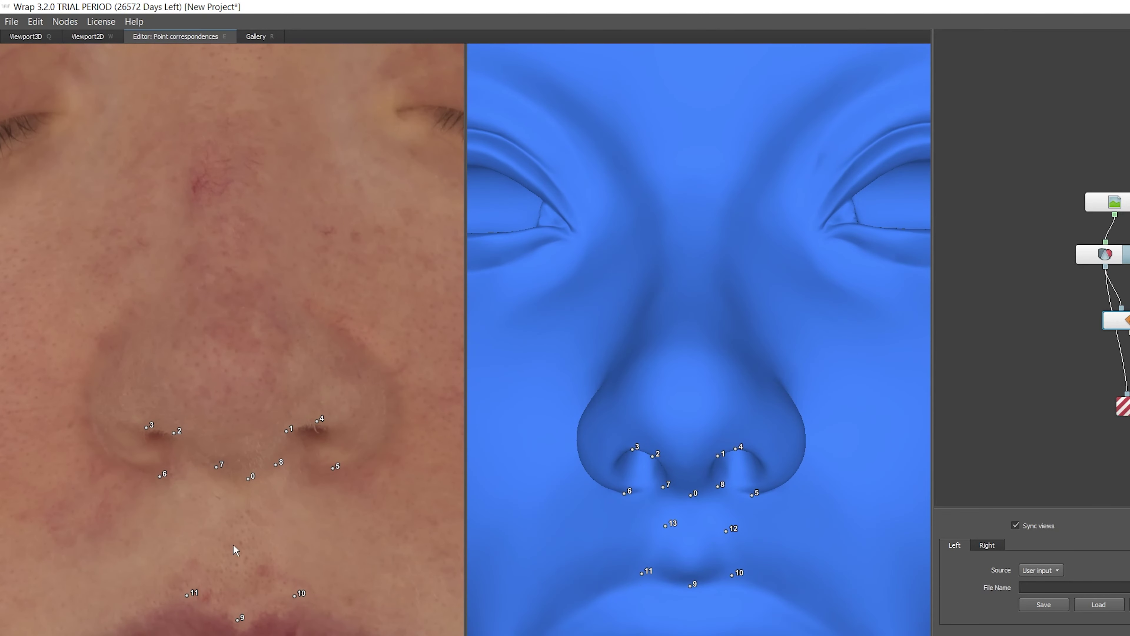
left_click(205, 539)
left_click(290, 538)
Step: Mark points 14–16 on both nose wings and the nose tip
left_click(768, 403)
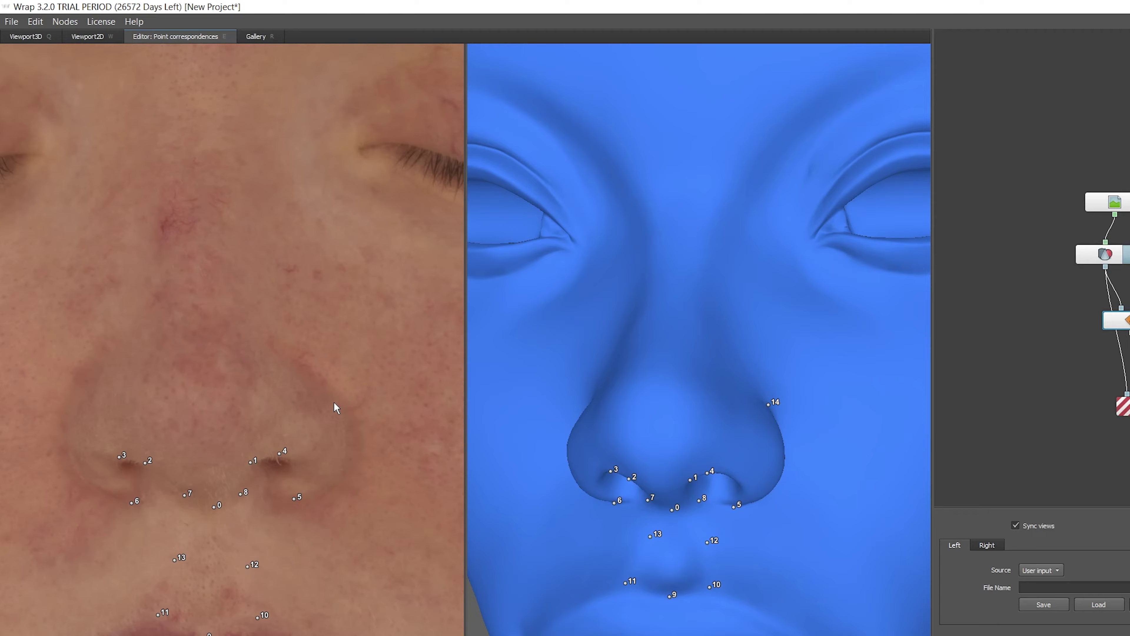
left_click(333, 379)
left_click(156, 373)
left_click(621, 401)
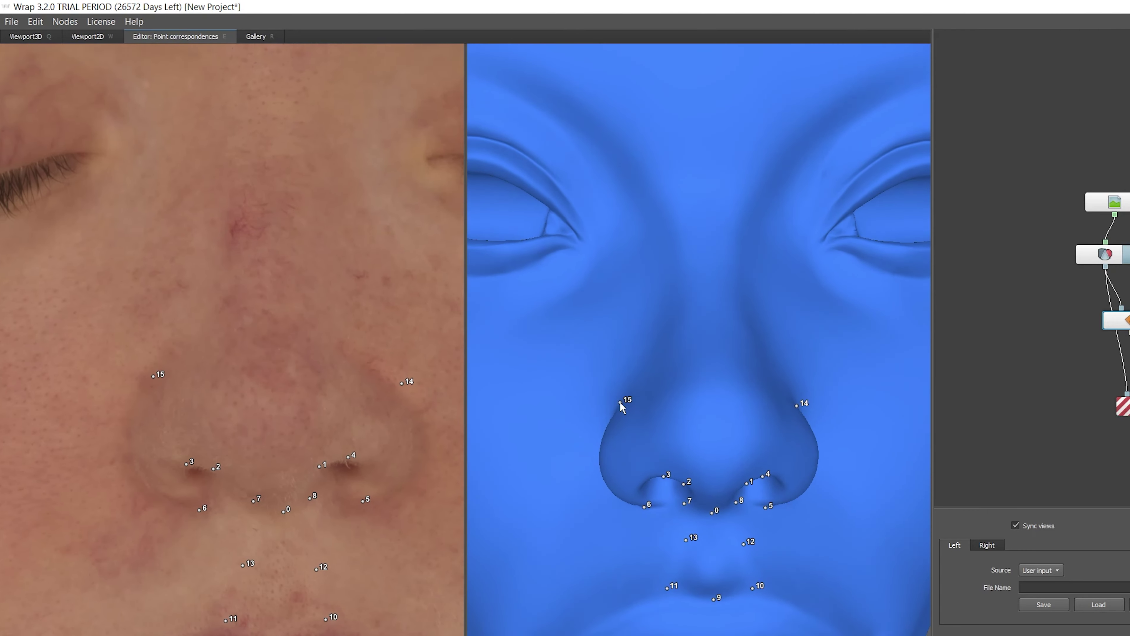
left_click(715, 422)
left_click(257, 407)
Step: Add points 18–24 along the lower lip and the lip line
scroll(250, 489, "up", 3)
left_click(324, 627)
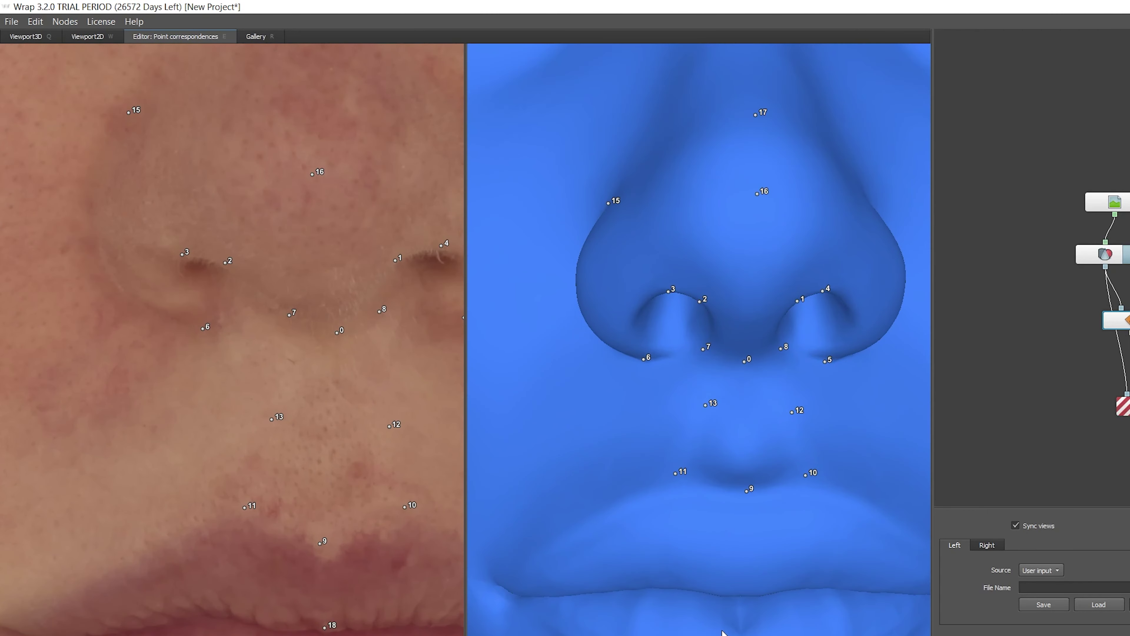
scroll(267, 579, "down", 2)
left_click(355, 611)
left_click(770, 606)
left_click(649, 606)
left_click(156, 611)
left_click(347, 541)
left_click(782, 531)
left_click(650, 524)
Step: Add lip-line points and points 25–27 at the mouth corners
middle_click_drag(519, 575, 402, 568)
left_click(865, 536)
left_click(384, 570)
left_click(850, 548)
middle_click_drag(600, 576, 575, 549)
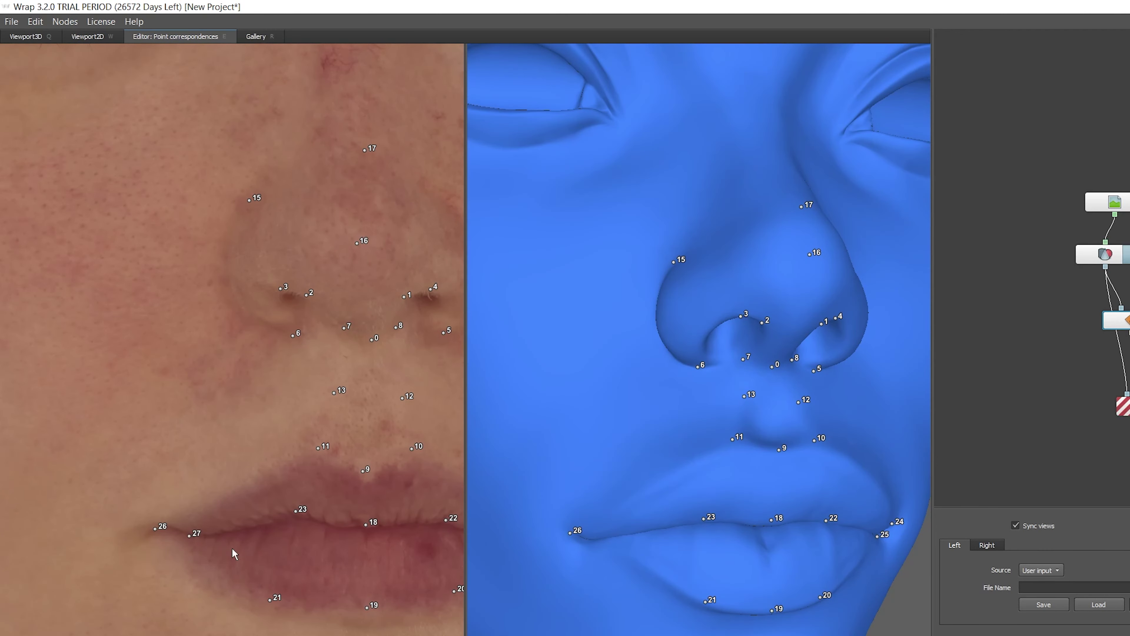
left_click(598, 549)
Step: Add point 28 above the upper lip and points 29–31 around the mouth
scroll(764, 545, "up", 2)
middle_click_drag(765, 545, 667, 516)
left_click(113, 499)
left_click(574, 493)
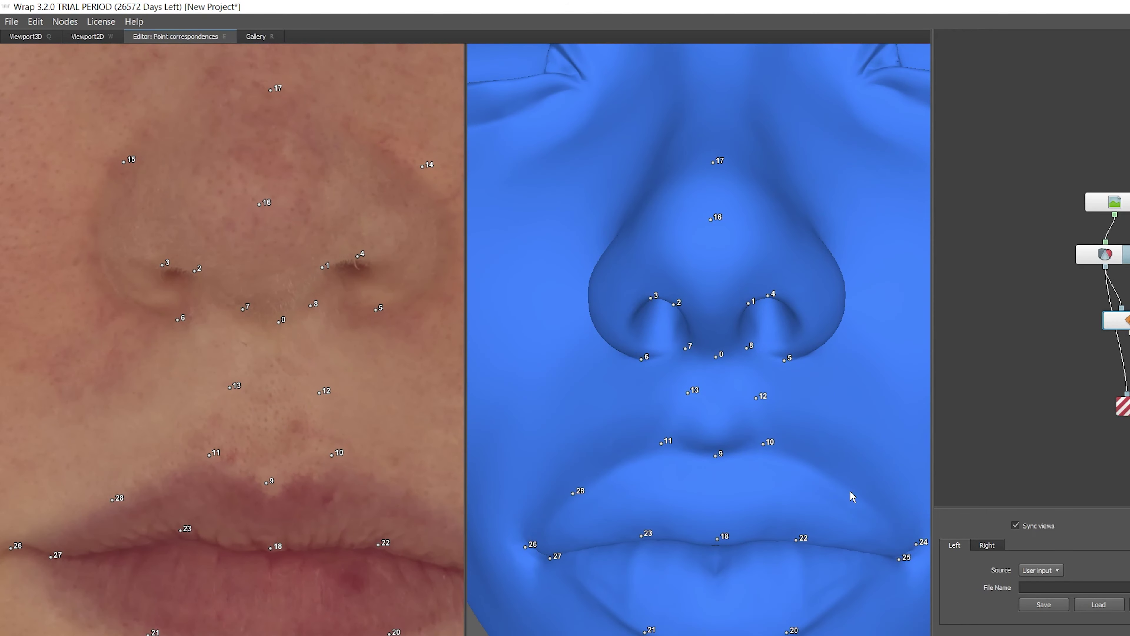
left_click(833, 528)
mouse_move(851, 497)
middle_mouse_down()
mouse_move(833, 527)
mouse_move(713, 482)
mouse_move(824, 463)
middle_mouse_up()
left_click(322, 480)
Step: Add points 32–34 around the mouth and nose
left_click(576, 516)
left_click(168, 525)
scroll(711, 446, "down", 3)
left_click(391, 396)
scroll(714, 463, "up", 2)
Step: Add point 35 on the nose side and points 36–37 at the nose wings
left_click(676, 445)
left_click(302, 450)
left_click(685, 470)
middle_click_drag(705, 466, 338, 455)
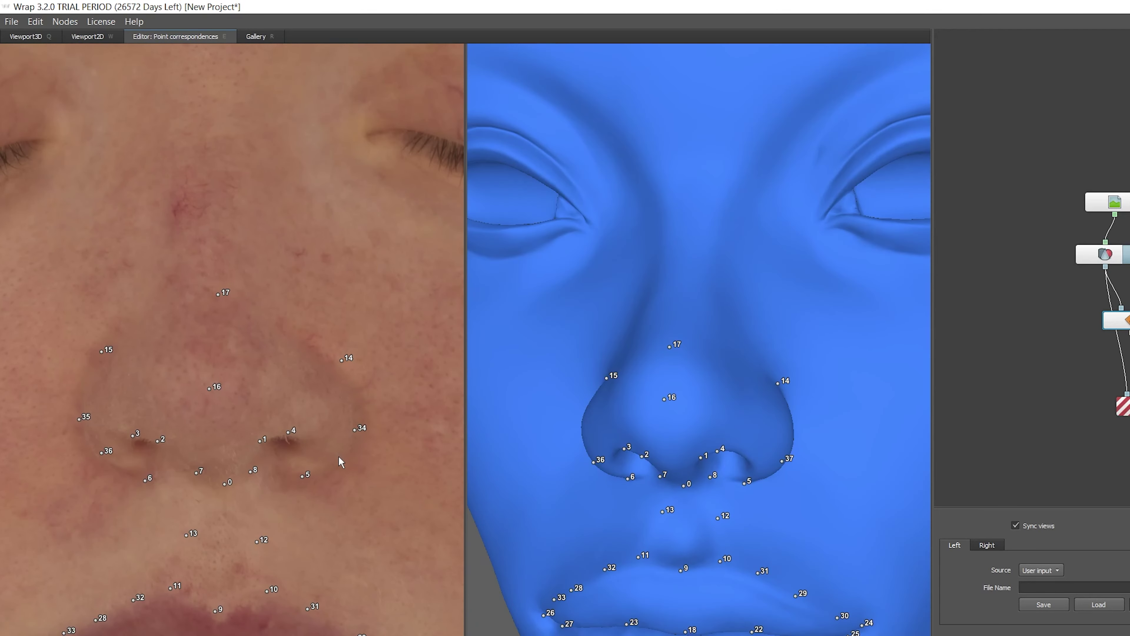
left_click(307, 470)
Step: Mark eye corners as points 38–39 and eyelid points 40–41
left_click(59, 454)
left_click(549, 497)
left_click(400, 463)
left_click(665, 403)
left_click(695, 496)
Step: Add points 42–44 along the eyelid toward the inner eye corner
left_click(342, 478)
left_click(743, 409)
left_click(592, 436)
left_click(154, 458)
left_click(560, 471)
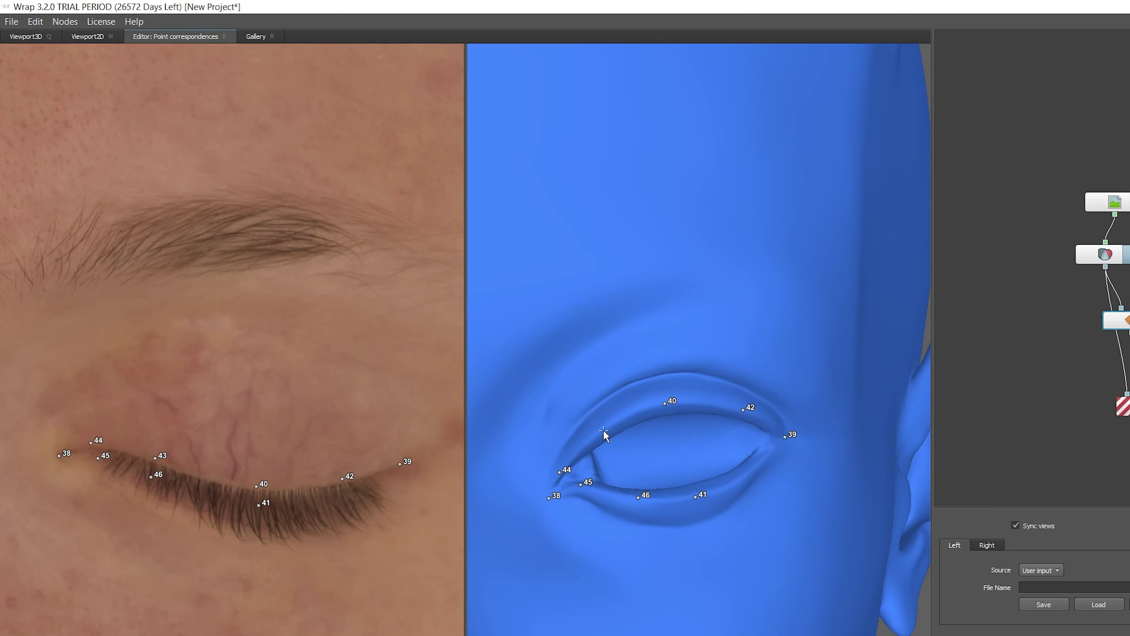
Step: Add points 45–48 along the eyelids and 49–51 above the upper lid
left_click(775, 491)
left_click(256, 508)
left_click(696, 505)
left_click(180, 501)
left_click(645, 366)
left_click(191, 323)
left_click(317, 346)
left_click(83, 343)
Step: Place point 52 beside the outer eye corner, moving the texture point lower to match the head
scroll(567, 405, "down", 3)
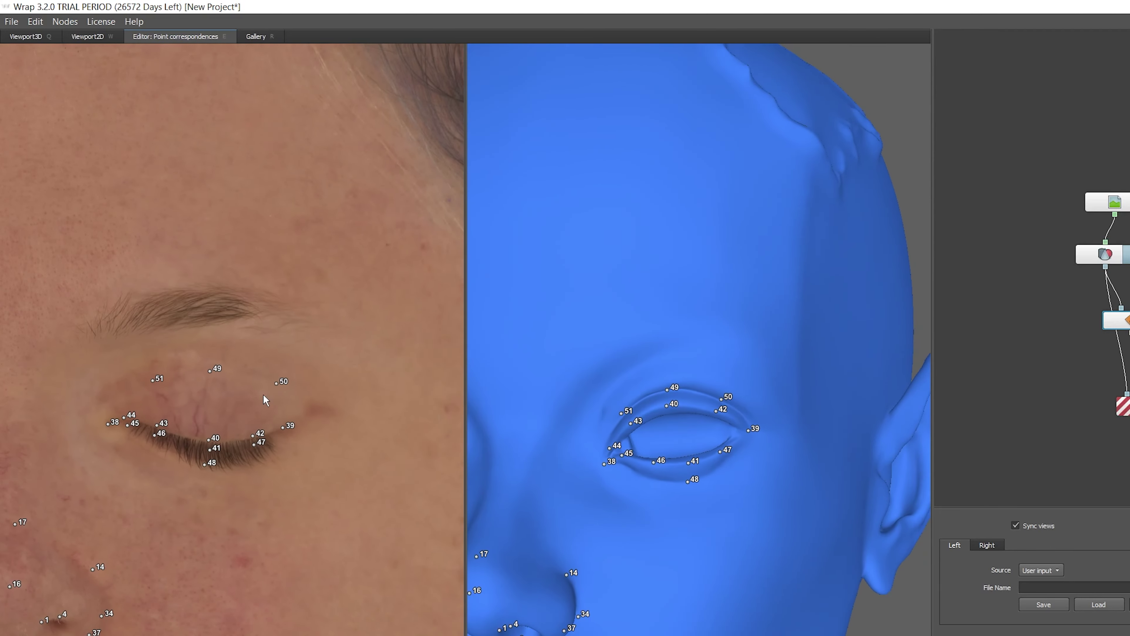
left_click(321, 406)
scroll(720, 446, "up", 3)
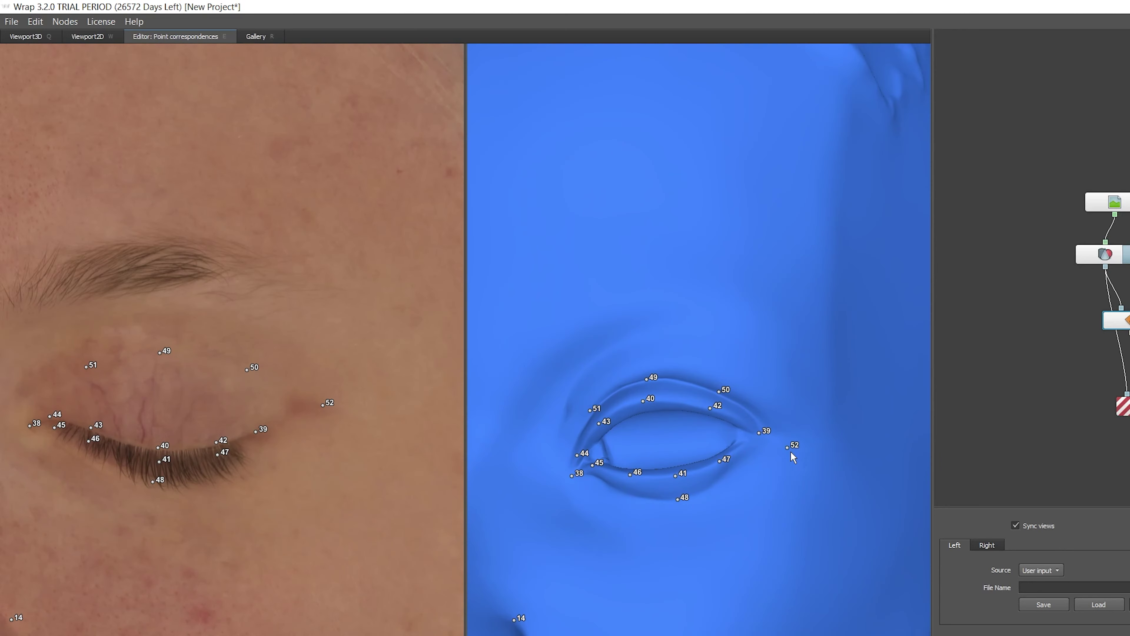
left_click_drag(322, 405, 297, 422)
left_click(790, 432)
scroll(296, 439, "down", 5)
Step: Add points 55–57 around the eye and brow, then point 58 near the lip corner
scroll(618, 420, "up", 3)
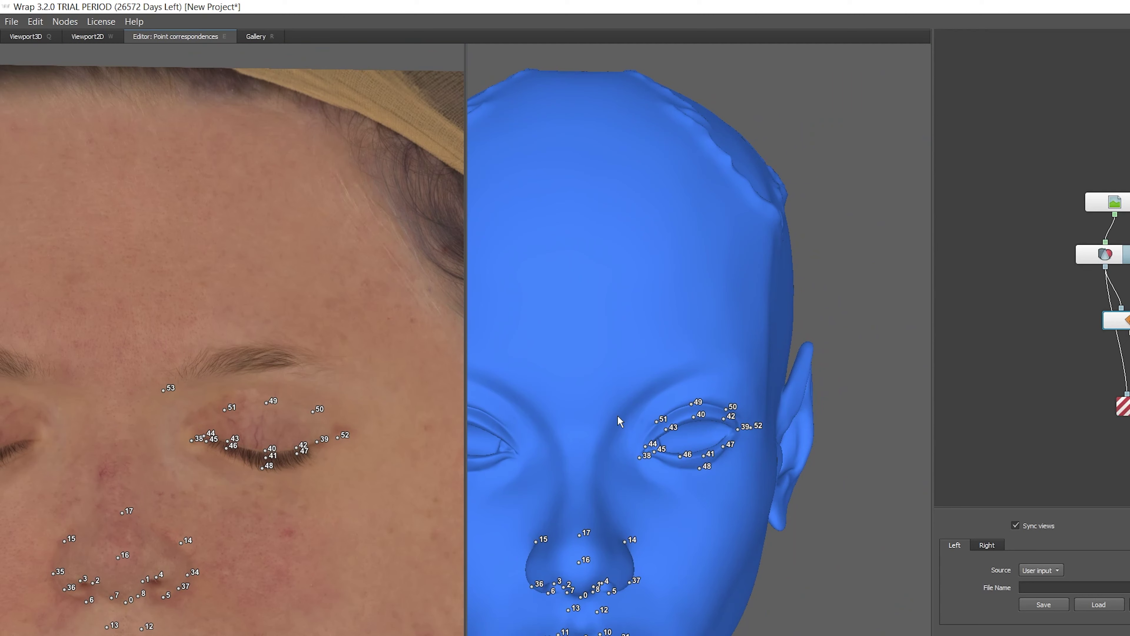
left_click(205, 485)
left_click(651, 493)
left_click(321, 394)
left_click_drag(761, 383, 608, 421)
left_click(746, 381)
left_click(184, 407)
left_click(710, 397)
scroll(607, 417, "down", 5)
scroll(789, 587, "up", 4)
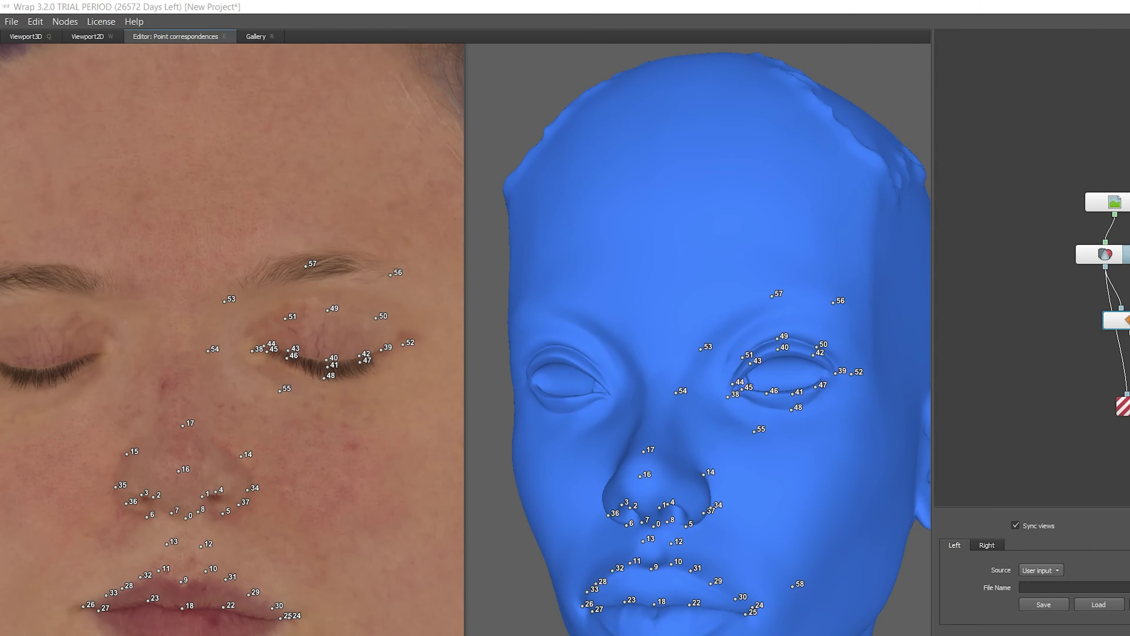
left_click(347, 595)
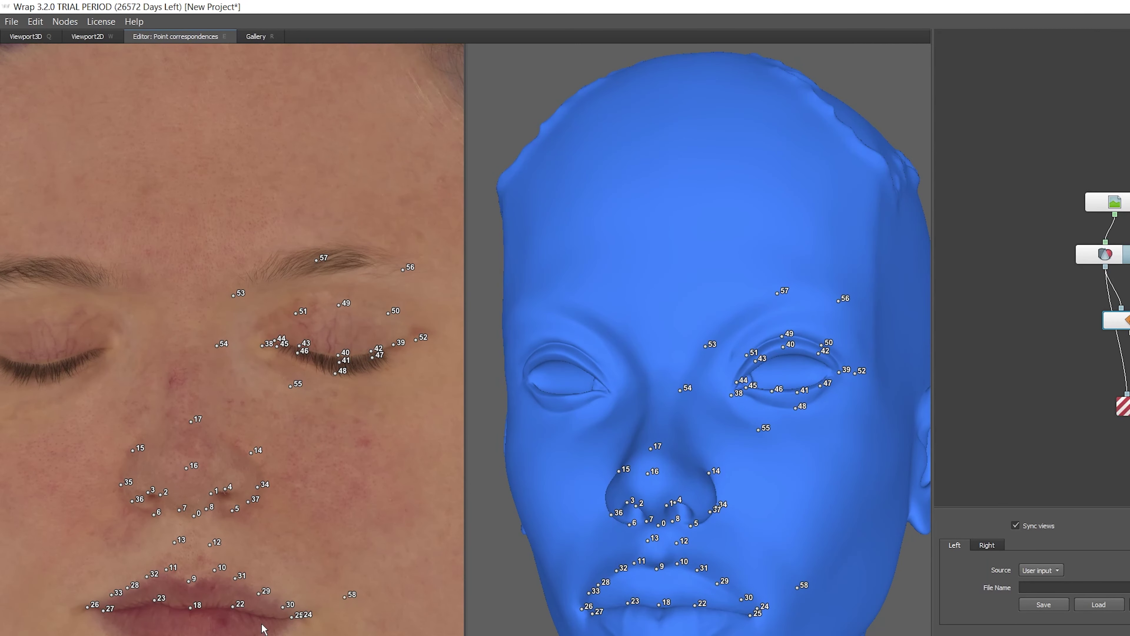
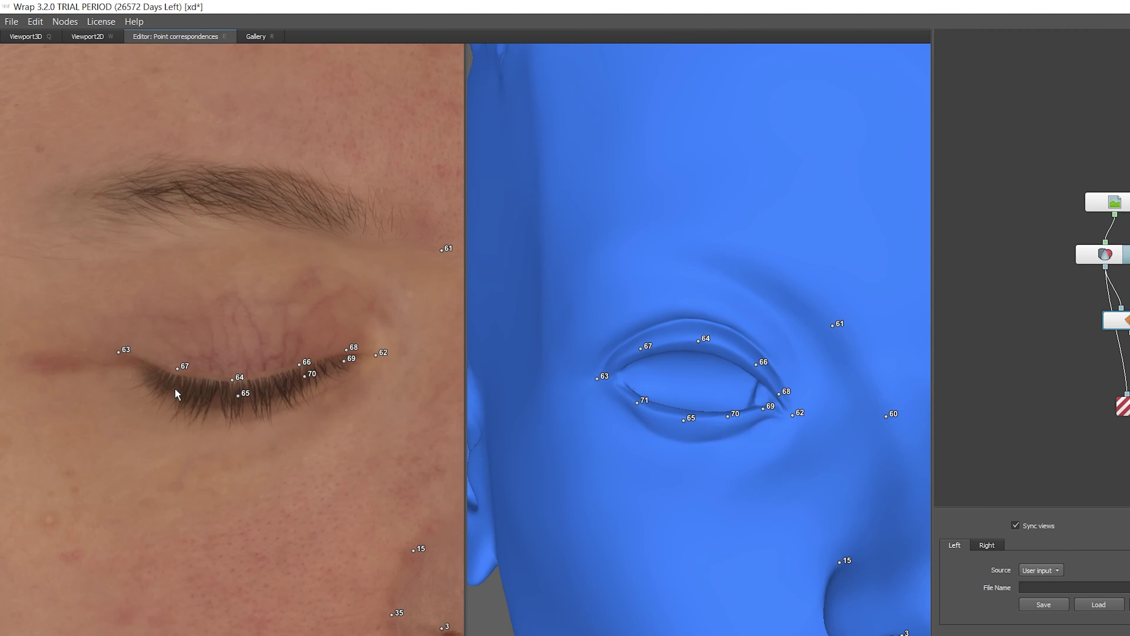
Step: Match points 72–77 on the upper eyelid, eyebrow, above the outer eye and at the outer eye corner
left_click(249, 276)
scroll(219, 294, "down", 3)
left_click(229, 288)
left_click(721, 316)
left_click(650, 312)
left_click(115, 313)
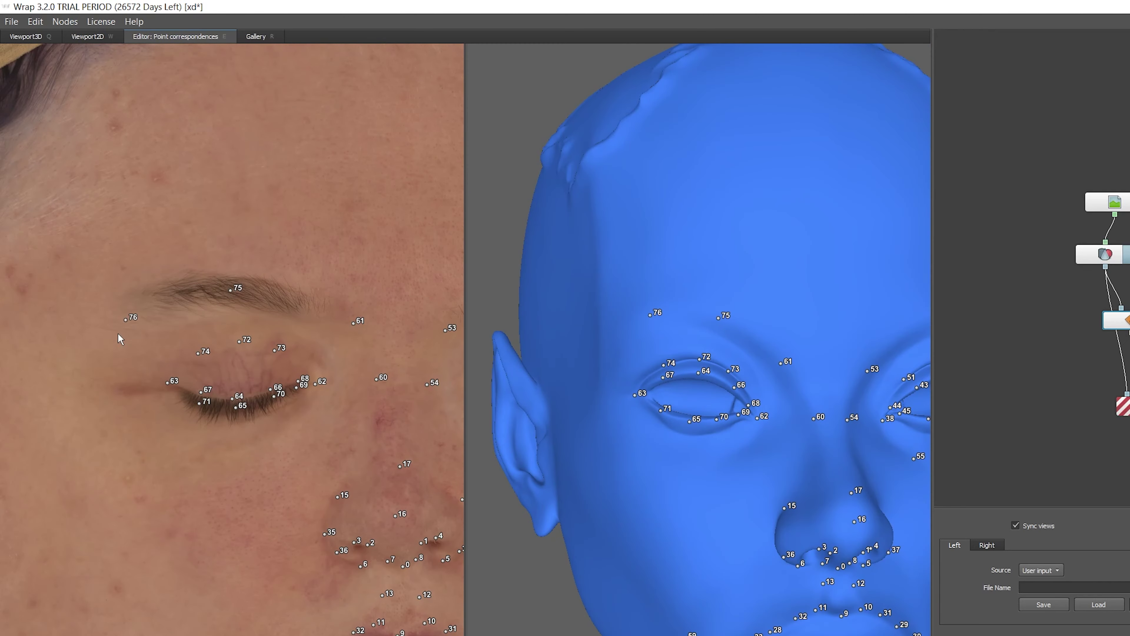
left_click(618, 394)
left_click(174, 379)
Step: Orbit the head to check the eye-area points from an angle, then undo an accidental change
scroll(337, 431, "down", 2)
scroll(178, 606, "up", 5)
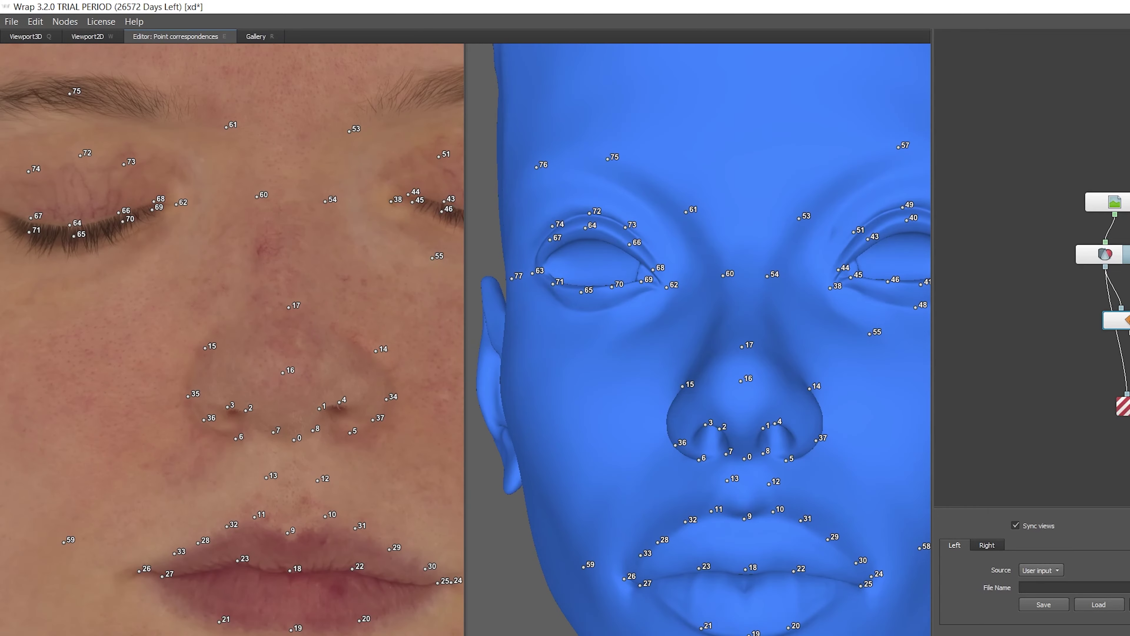
scroll(247, 418, "down", 2)
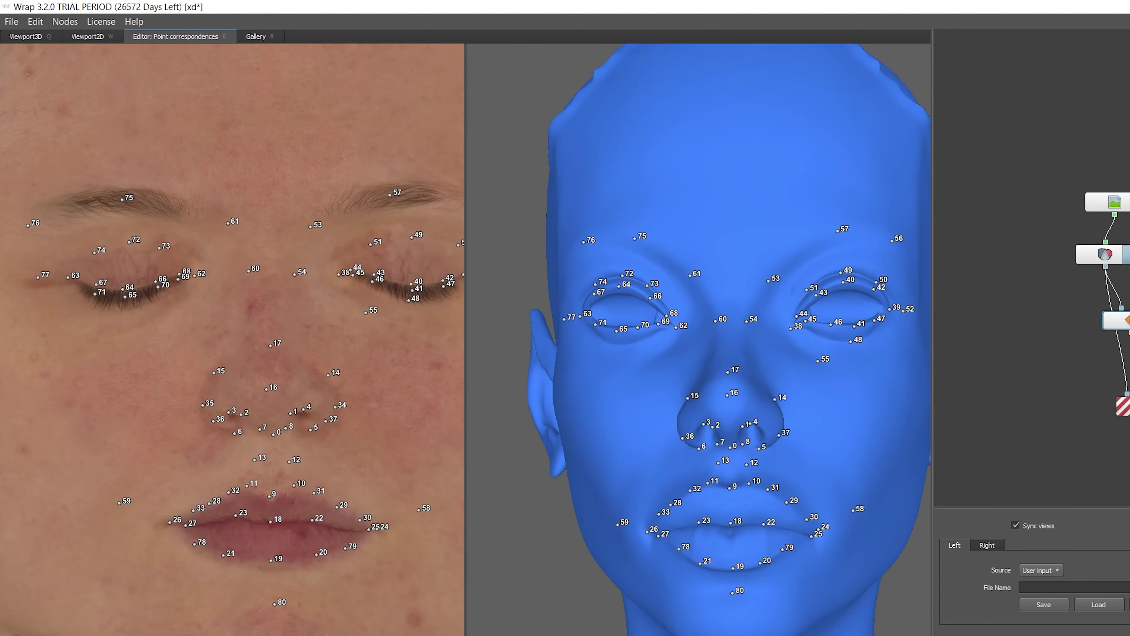
mouse_move(734, 356)
left_mouse_down()
mouse_move(712, 356)
mouse_move(734, 356)
left_mouse_up()
scroll(194, 441, "down", 2)
scroll(194, 440, "down", 2)
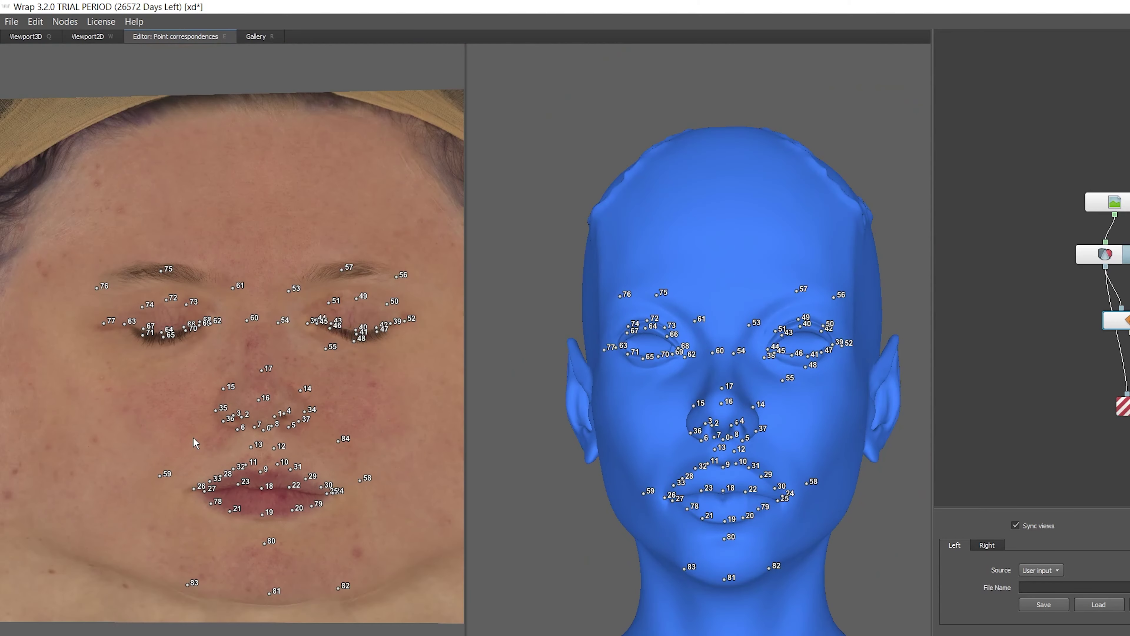
left_click_drag(942, 466, 867, 470)
key("ctrl+z")
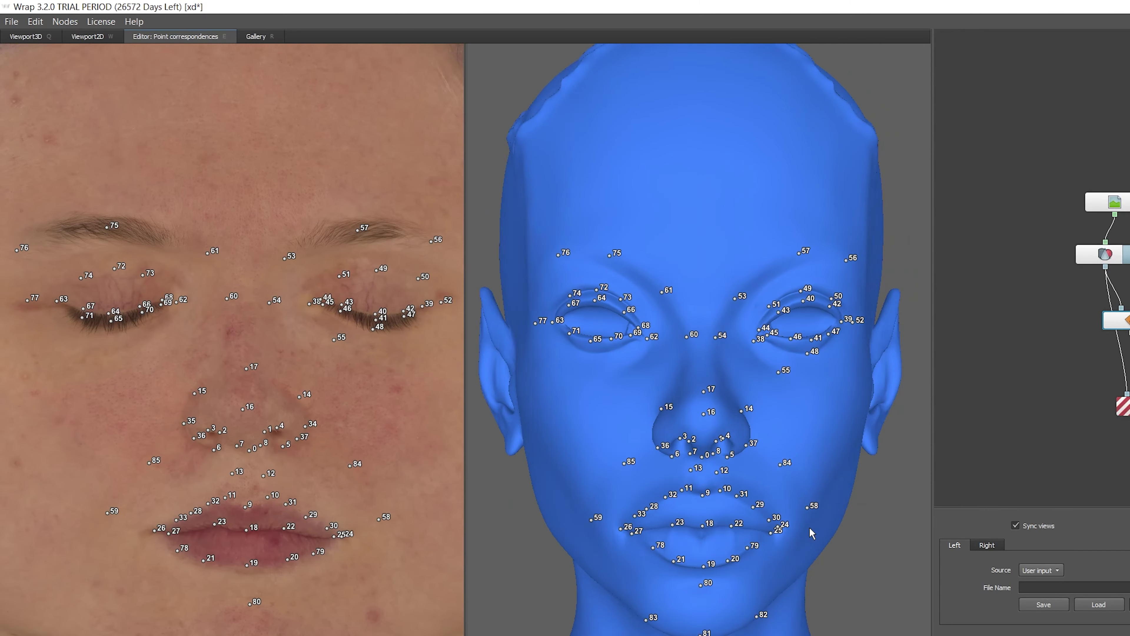
scroll(214, 264, "up", 3)
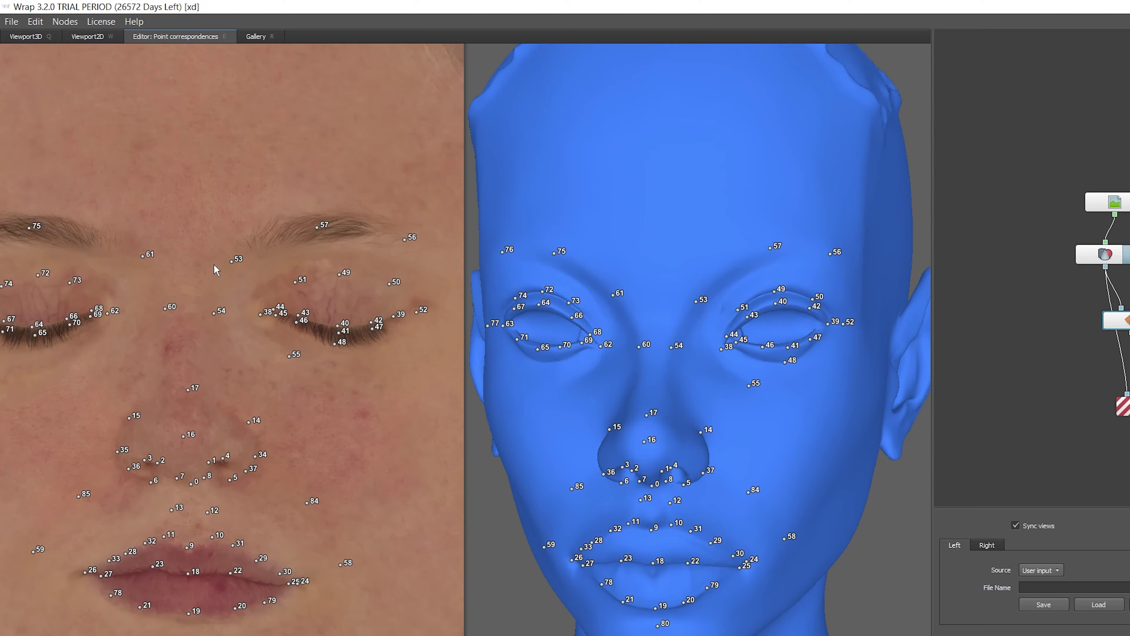
Step: Add point 54 beside the nose bridge and a matched forehead point on photo and head
left_click(234, 292)
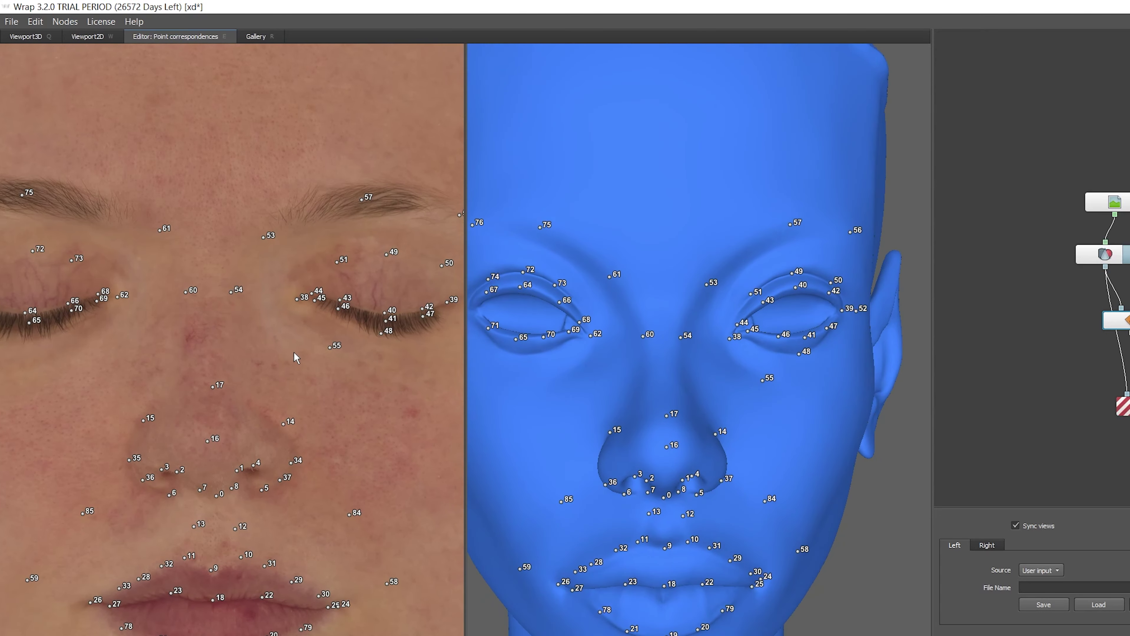
scroll(352, 379, "down", 3)
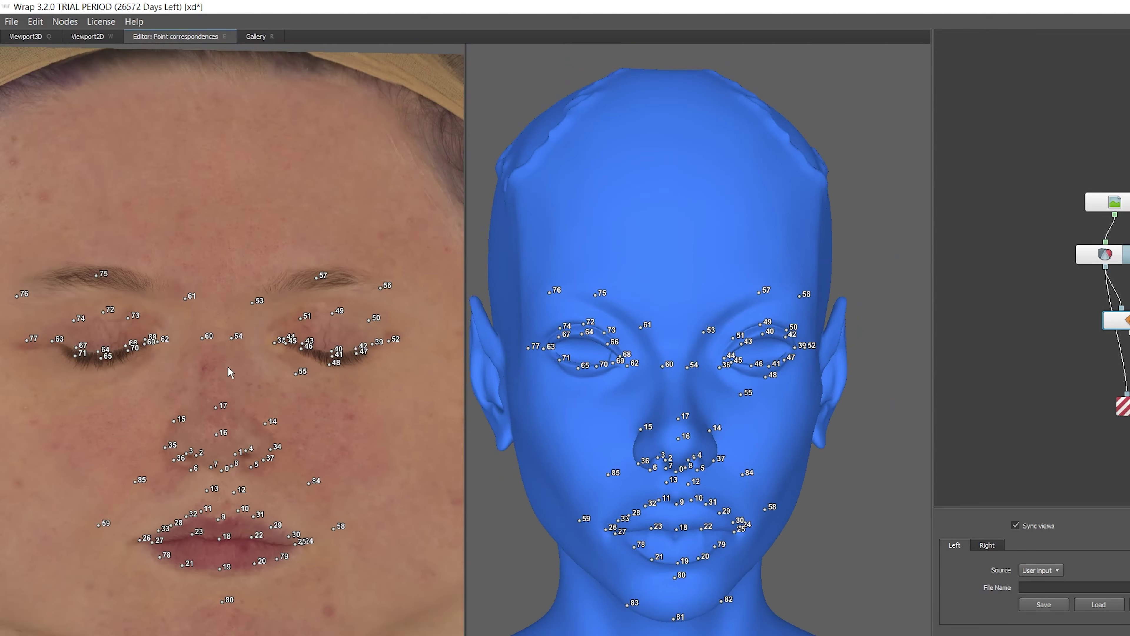
scroll(227, 374, "down", 3)
scroll(712, 348, "up", 2)
left_click(356, 224)
left_click(789, 264)
Step: Match point 89 near the hairline and 90 on the jaw side, and place 91 on the lower-left jaw
left_click(562, 260)
left_click(73, 229)
left_click(373, 427)
left_click(797, 508)
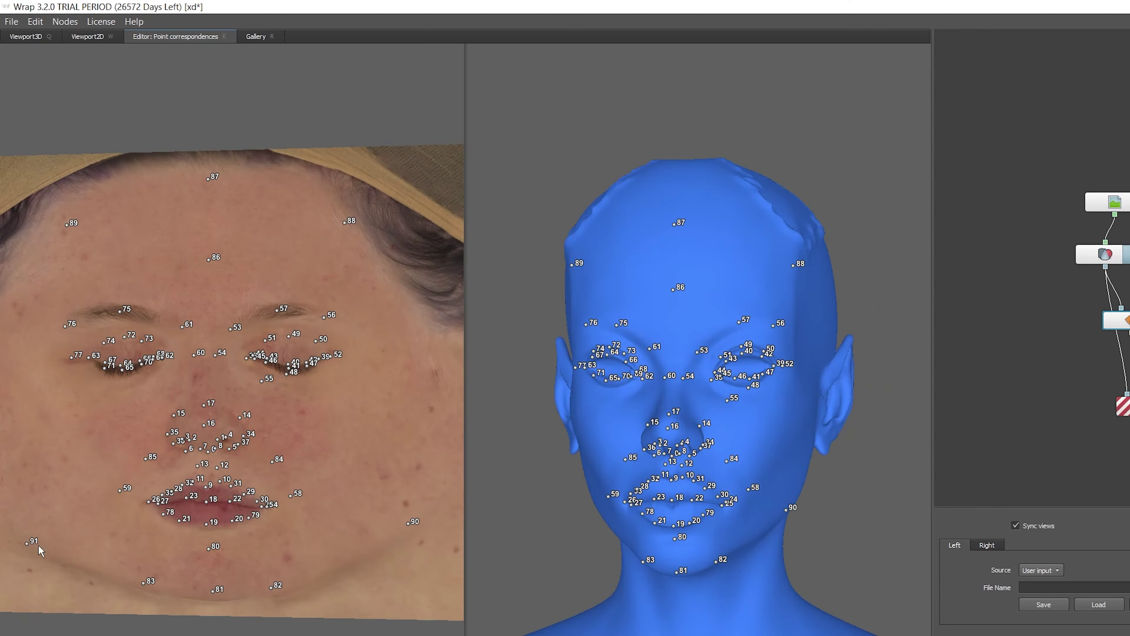
left_click(36, 537)
scroll(203, 487, "down", 2)
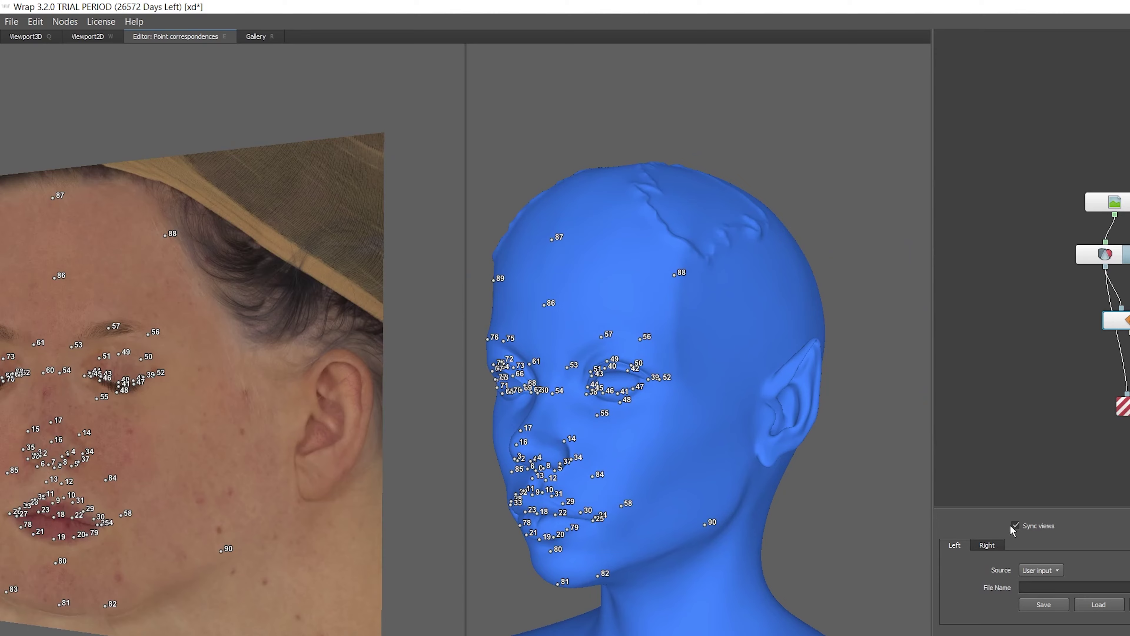
scroll(206, 492, "up", 4)
Step: Turn off Sync views and match point 94 on the cheek of photo and head
left_click(304, 509)
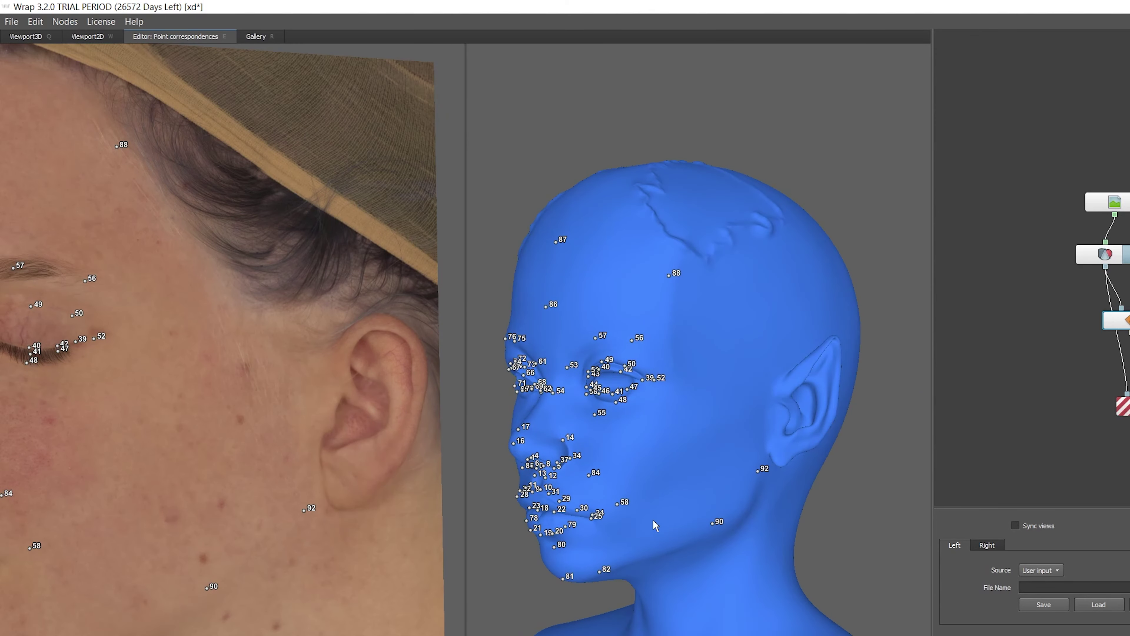
scroll(653, 525, "up", 3)
left_click(688, 487)
scroll(127, 486, "down", 2)
left_click(164, 466)
scroll(103, 530, "up", 2)
Step: Place ear points 95–99 at the ear front and upper hollow, nudging point 98 upward
left_click(348, 435)
scroll(348, 435, "up", 2)
middle_click_drag(956, 388, 739, 421)
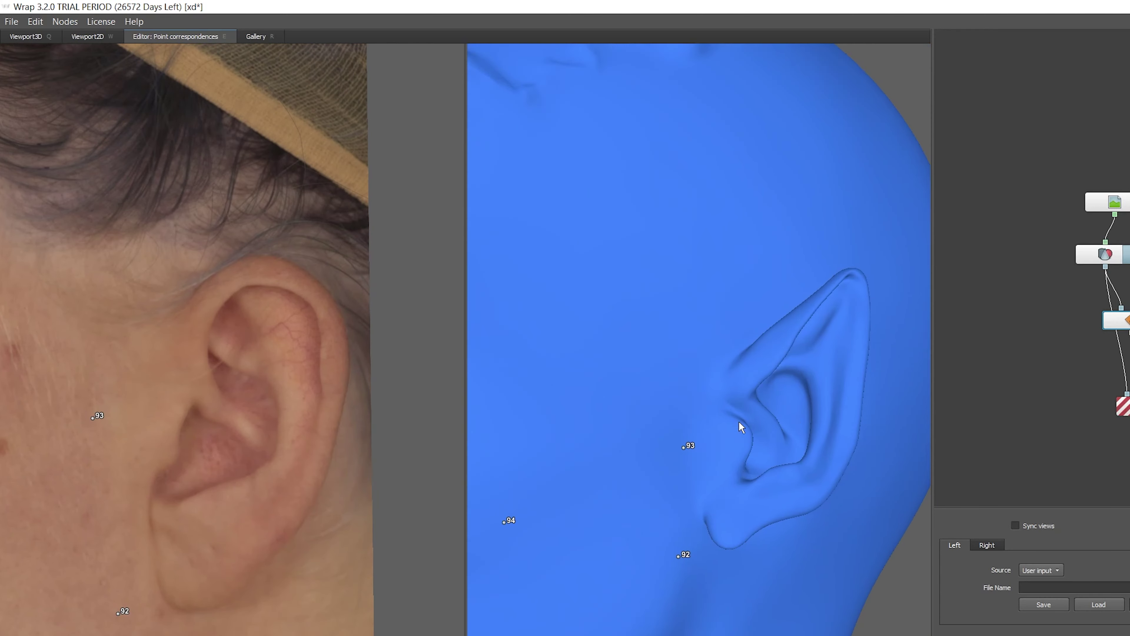
left_click(689, 441)
left_click(188, 399)
left_click(238, 415)
left_click(210, 374)
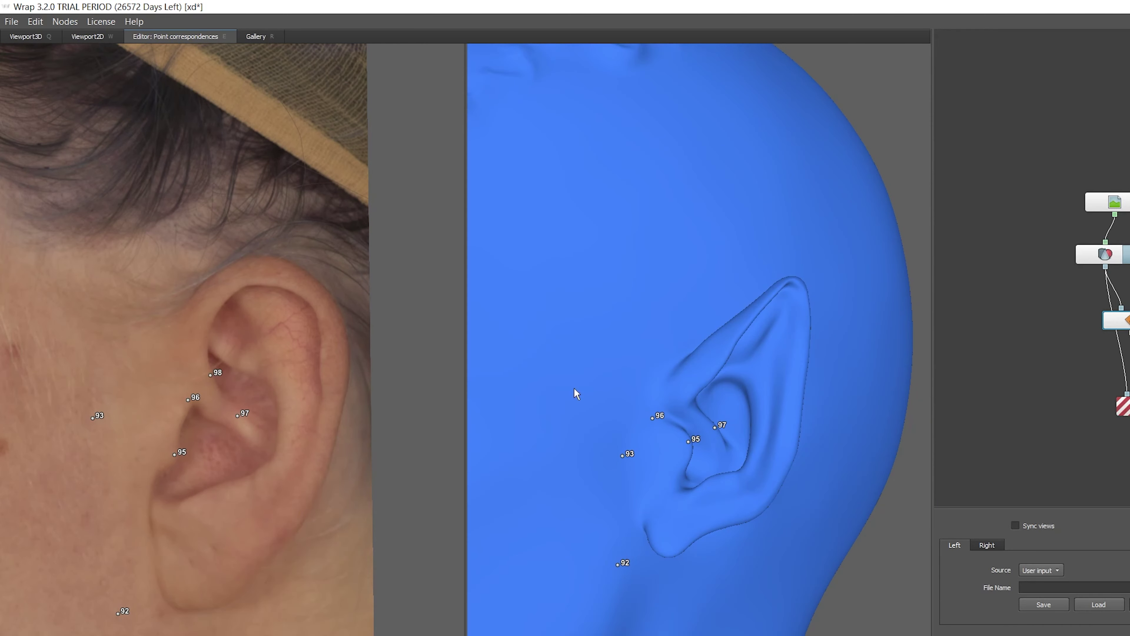
left_click(690, 403)
left_click_drag(210, 374, 203, 365)
left_click(224, 398)
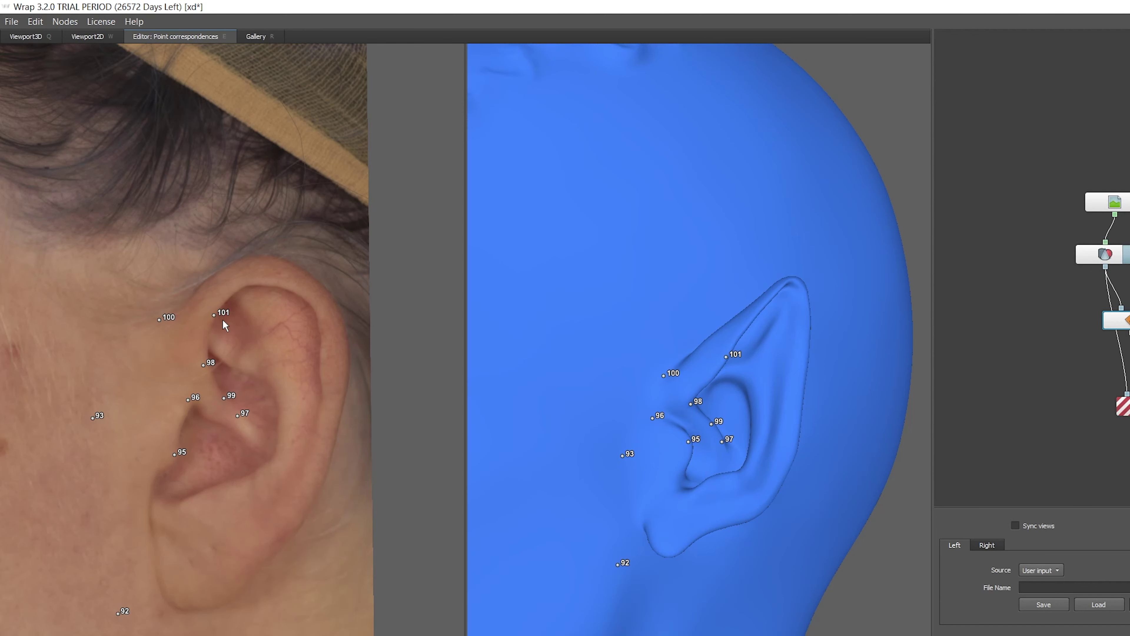
Step: Add points 102–106 along the upper ear rim and top of the ear
left_click(203, 287)
left_click(266, 257)
left_click(329, 292)
left_click(807, 270)
left_click(302, 296)
left_click(781, 283)
middle_click_drag(808, 245, 789, 250)
Step: Match points 107–110 inside the ear on both photo and 3D head
left_click(756, 354)
left_click(256, 335)
left_click(244, 369)
left_click(737, 372)
left_click(276, 387)
left_click(758, 399)
left_click(278, 449)
left_click(750, 459)
Step: Place points 111–115 on the outer and lower ear rim, back of ear and ear opening
left_click(785, 421)
left_click(311, 414)
left_click(804, 353)
left_click(773, 498)
left_click(328, 475)
left_click(180, 505)
left_click(696, 485)
Step: Add points 116–119 on the earlobe, behind it and inside the ear
left_click(677, 548)
left_click(190, 604)
left_click(725, 471)
left_click(227, 483)
left_click(223, 443)
left_click(716, 445)
Step: Save the project and pan the photo to the side of the face near the eye
scroll(751, 422, "down", 5)
key("ctrl+s")
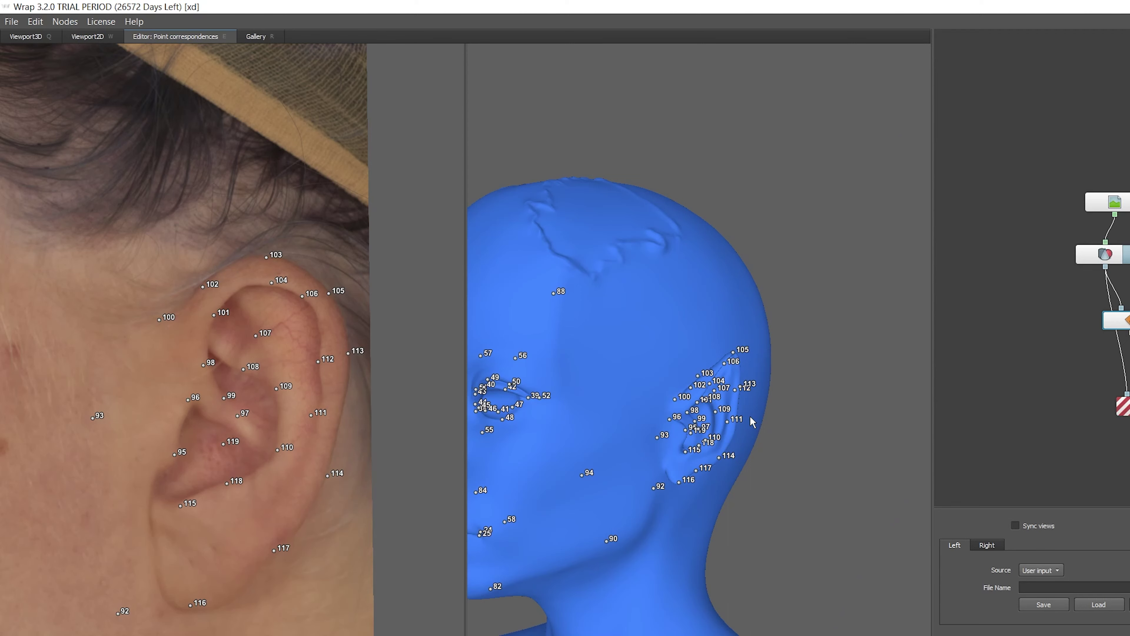
scroll(196, 370, "down", 3)
scroll(197, 371, "down", 2)
middle_click_drag(133, 401, 312, 446)
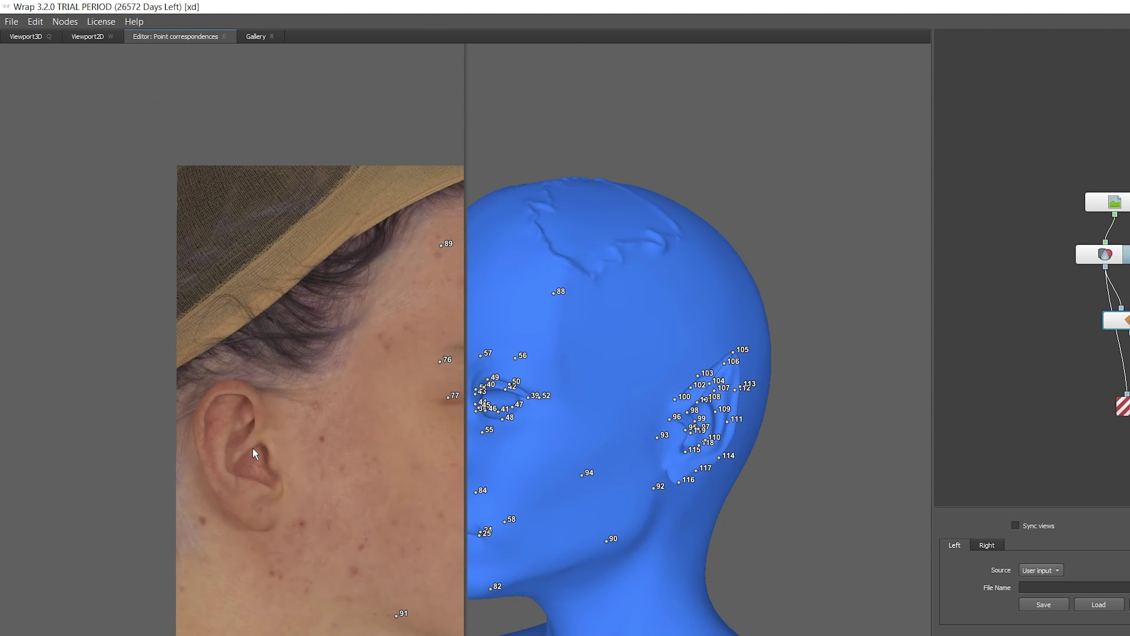
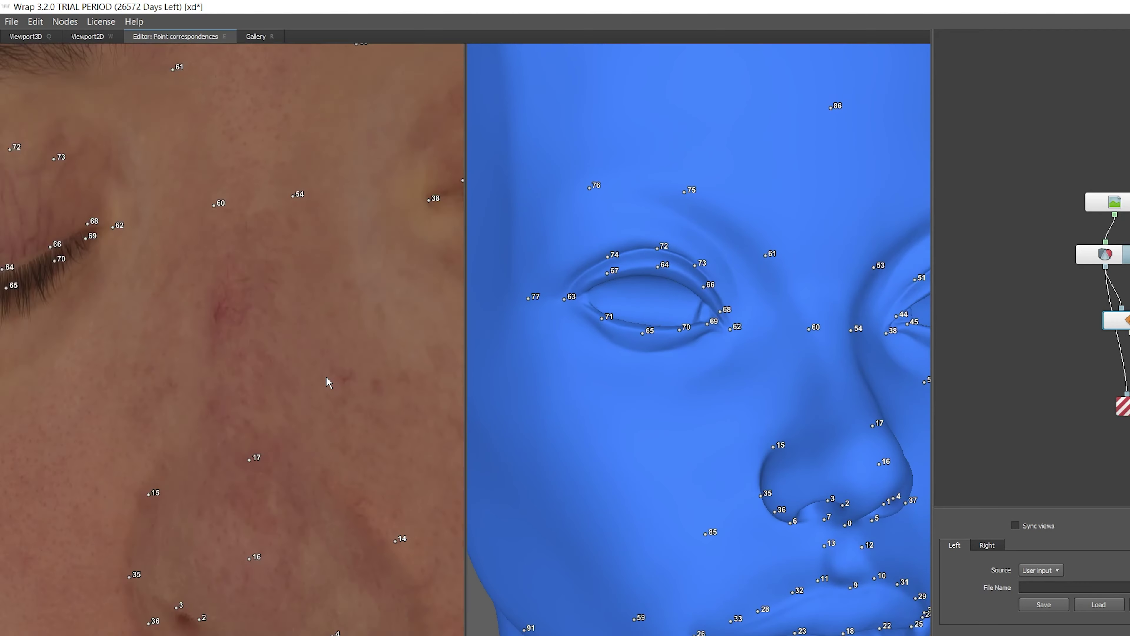
scroll(250, 393, "down", 3)
Step: Frame the photo's ear and add points 123–125 on the model's ear
scroll(251, 394, "up", 3)
Step: Place point 122 below the lower lashes of the closed eye on the photo
middle_click_drag(336, 442, 138, 440)
left_click(135, 443)
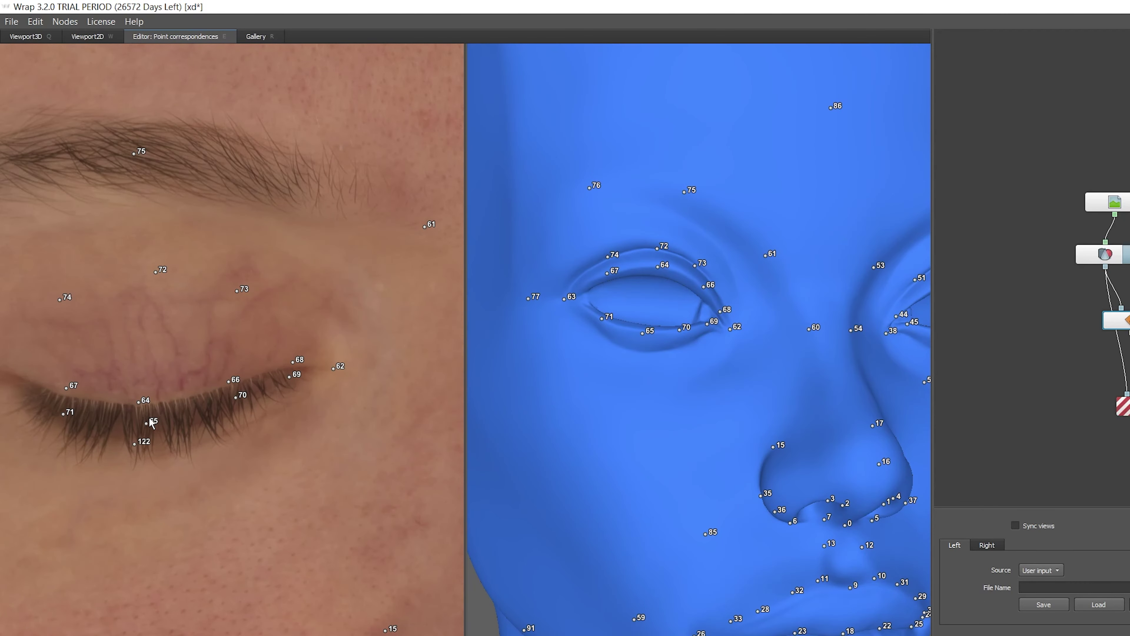
scroll(204, 430, "down", 3)
middle_click_drag(204, 430, 227, 434)
scroll(335, 429, "up", 3)
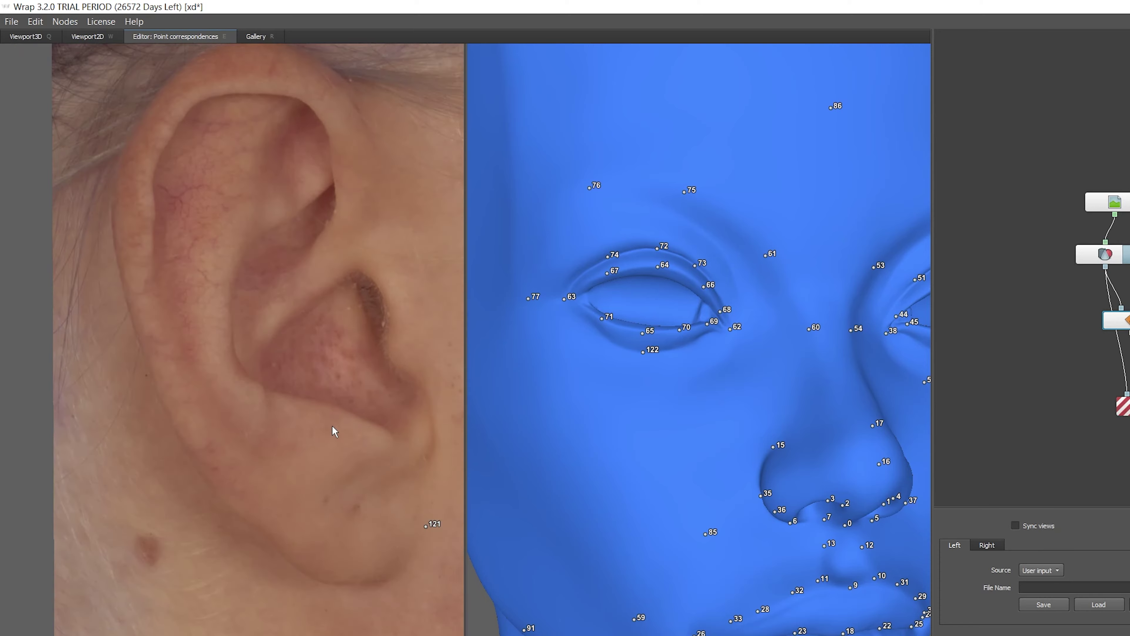
scroll(699, 410, "up", 5)
left_click(745, 411)
left_click(762, 387)
left_click(789, 358)
Step: Add matching point pairs inside the ear bowl on model and photo, up to point 133
left_click(683, 400)
left_click(255, 341)
left_click(746, 348)
left_click(254, 294)
left_click(718, 307)
left_click(683, 317)
left_click(655, 355)
left_click(180, 458)
left_click(669, 447)
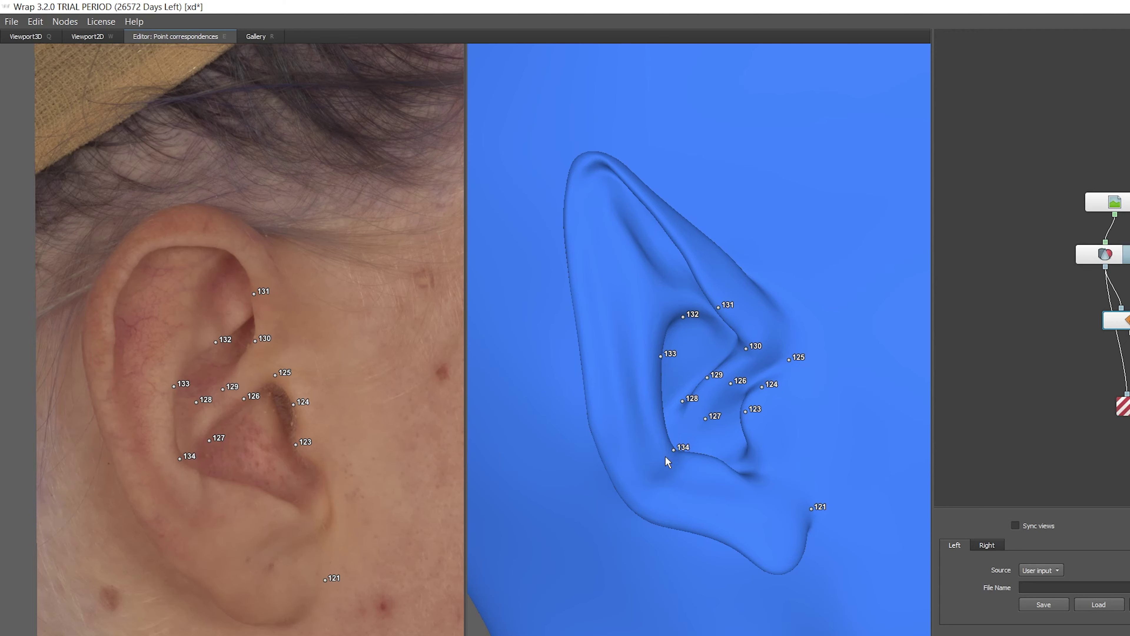
Step: Move photo point 133 higher and add paired points on the lower ear
middle_click_drag(671, 462, 582, 445)
left_click_drag(174, 385, 180, 369)
left_click(330, 520)
left_click(320, 468)
left_click(666, 426)
left_click(304, 511)
left_click(664, 461)
left_click(260, 490)
left_click(631, 445)
Step: Add points 142–159 along the earlobe, back edge, rim and top of the ear
left_click(694, 556)
left_click(646, 528)
left_click(209, 589)
left_click(560, 498)
left_click(152, 533)
left_click(672, 276)
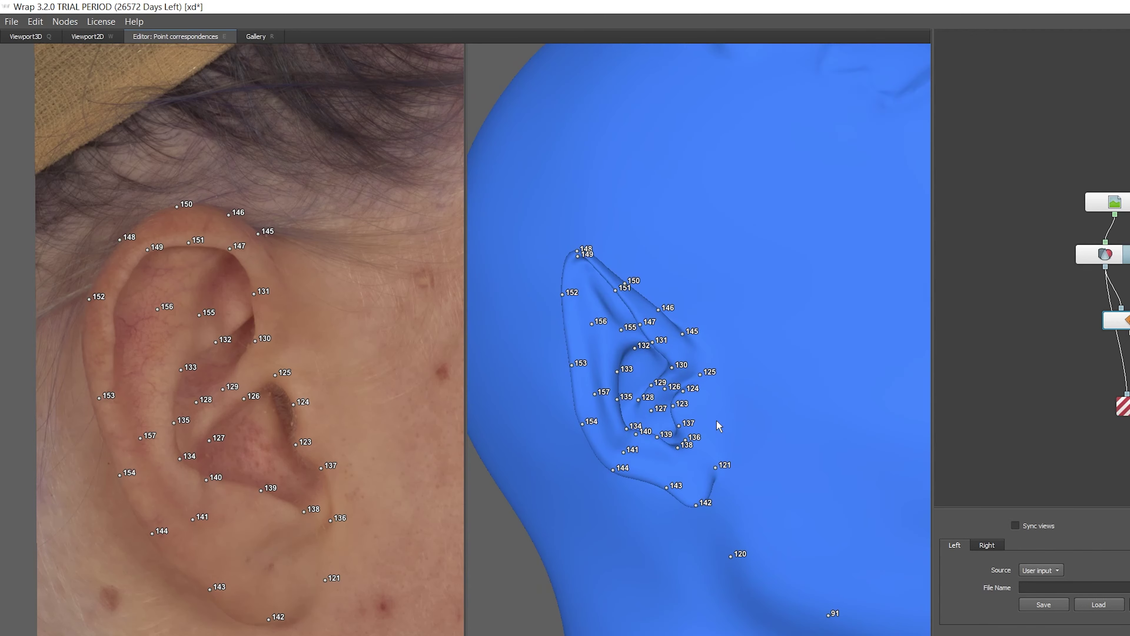
left_click(352, 417)
left_click(311, 322)
Step: Add paired cheek point 160 and turn the head model to face front
scroll(712, 356, "down", 5)
scroll(336, 455, "down", 3)
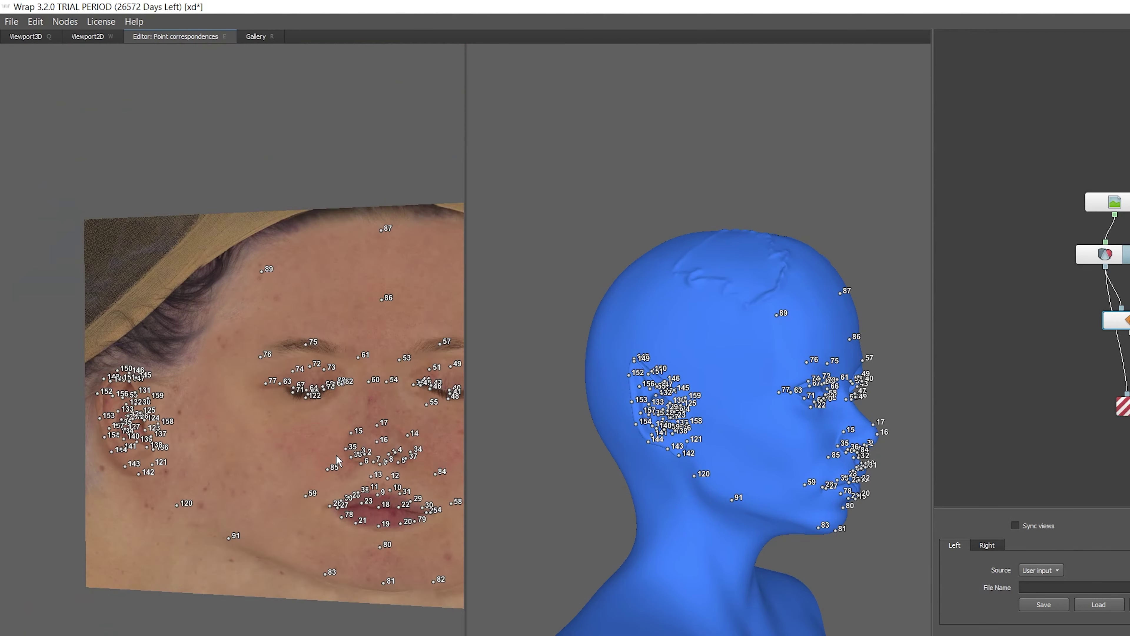
scroll(336, 455, "down", 3)
left_click(756, 448)
left_click(155, 467)
scroll(158, 472, "down", 3)
left_click_drag(453, 496, 534, 487)
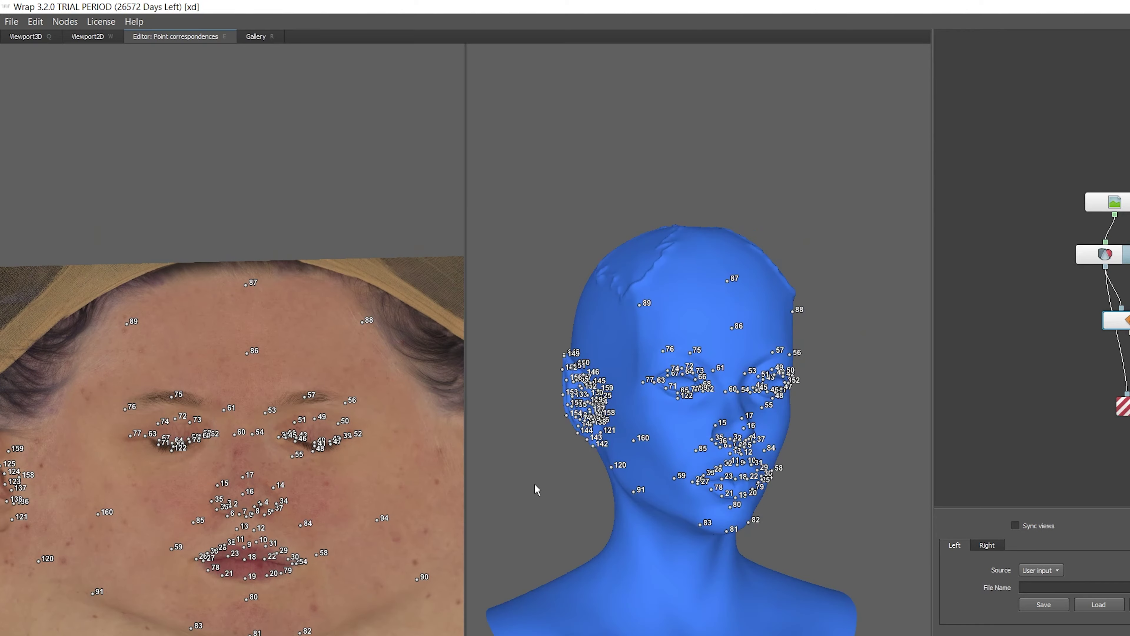
left_click(1031, 540)
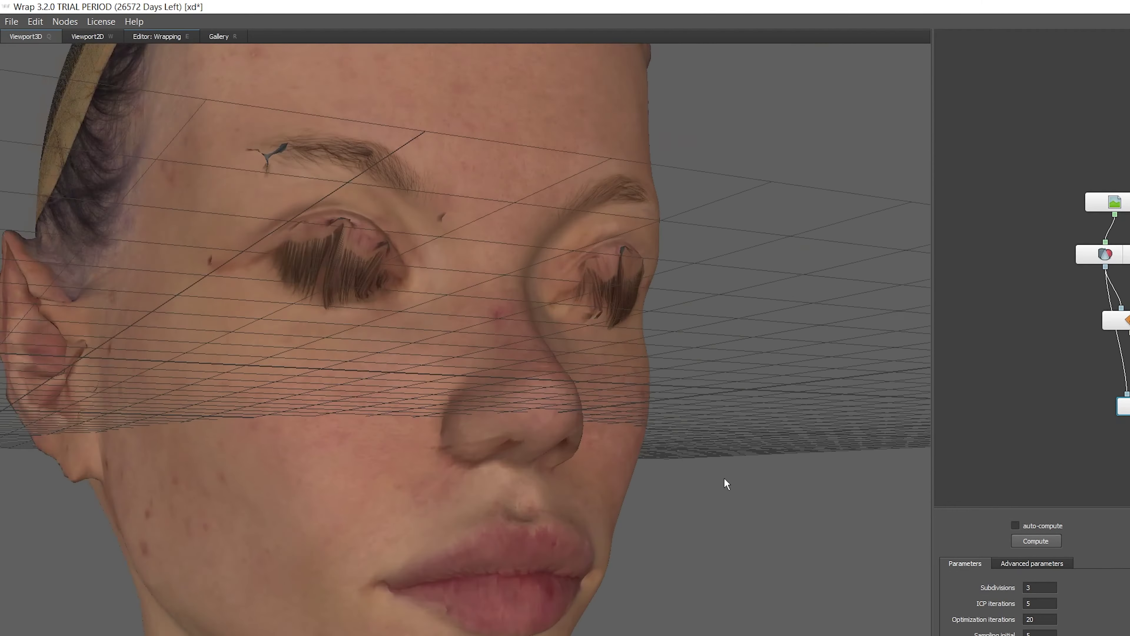
Step: Inspect the wrapped head from the side, below and front, with the textured scan shown
mouse_move(726, 483)
left_mouse_down()
mouse_move(464, 429)
mouse_move(537, 449)
mouse_move(699, 449)
mouse_move(381, 444)
mouse_move(517, 392)
mouse_move(527, 449)
mouse_move(613, 465)
mouse_move(439, 608)
mouse_move(560, 613)
left_mouse_up()
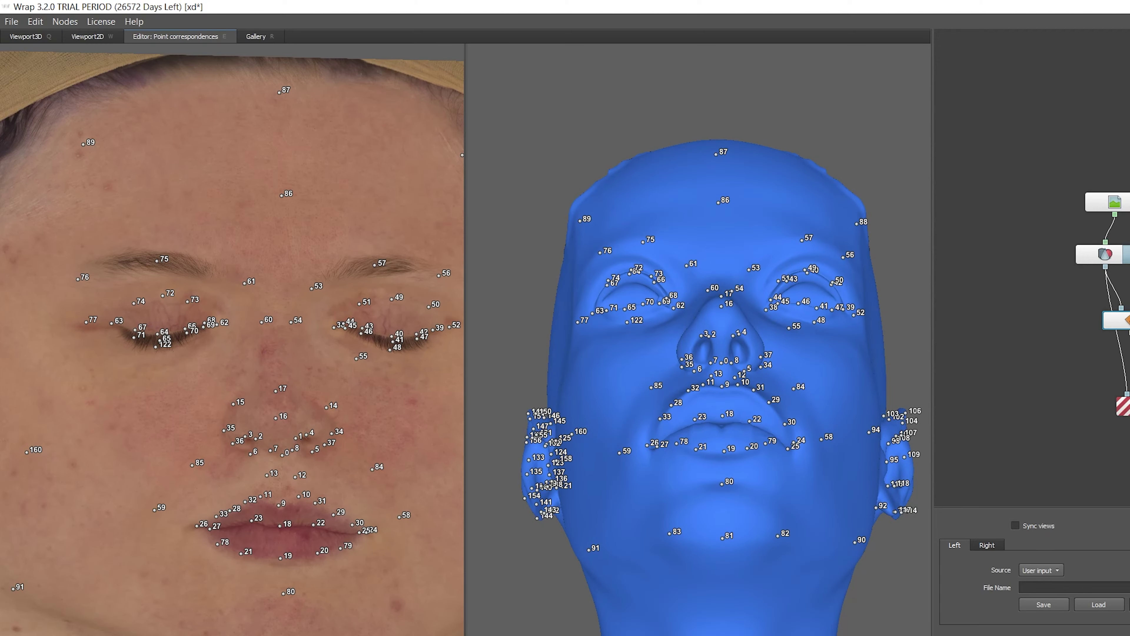
left_click_drag(732, 548, 733, 514)
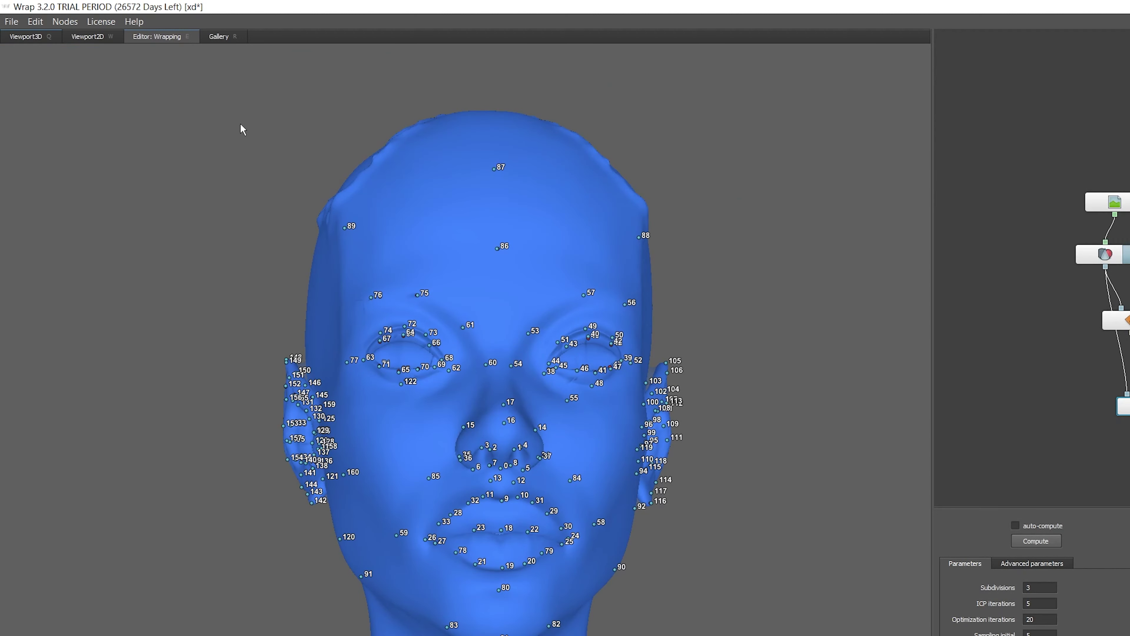
key("q")
left_click_drag(242, 126, 801, 538)
mouse_move(462, 521)
left_mouse_down()
mouse_move(546, 521)
mouse_move(517, 488)
mouse_move(635, 523)
mouse_move(441, 495)
mouse_move(534, 450)
mouse_move(379, 373)
mouse_move(525, 400)
left_mouse_up()
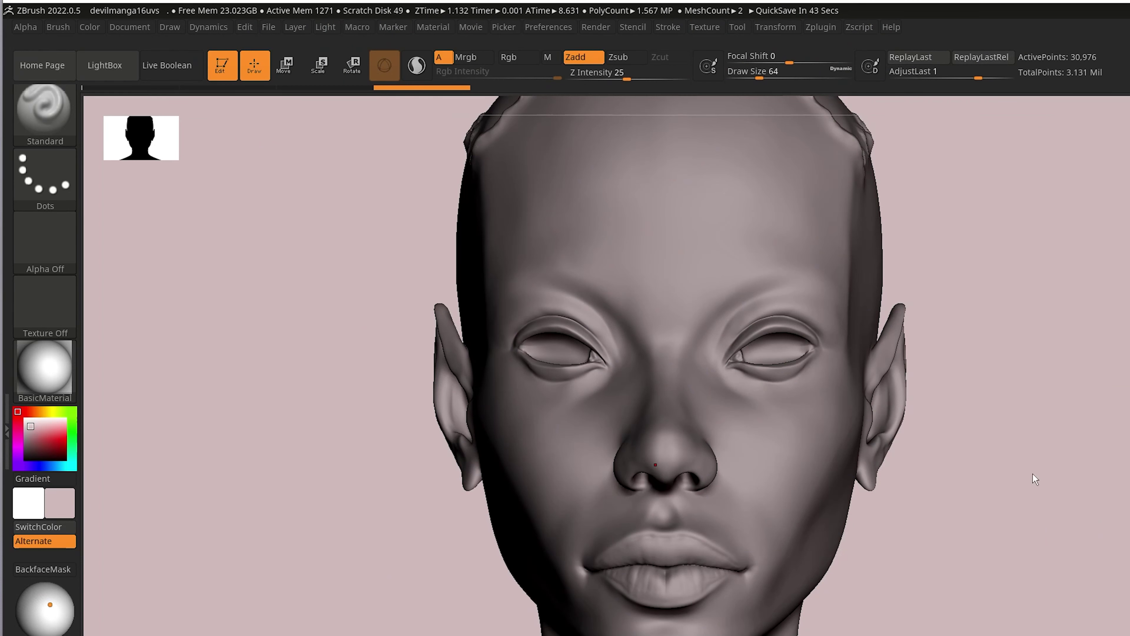
Step: Turn on scale transpose and perspective, then orbit to compare the sculpt and scan in profile
left_click_drag(1035, 479, 1103, 503)
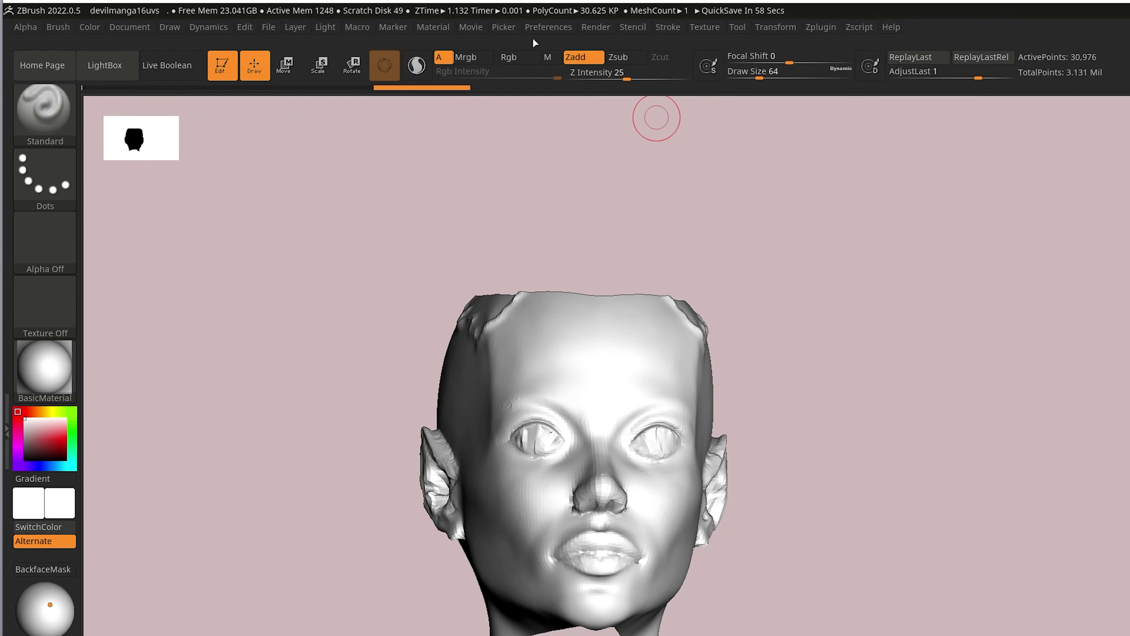
key("e")
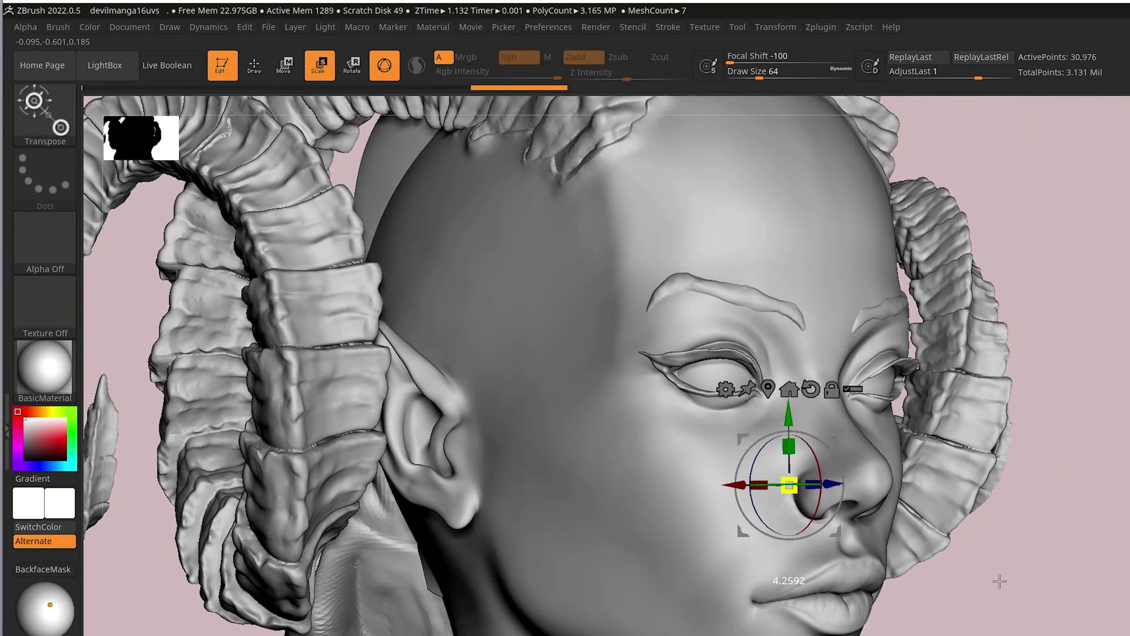
left_click_drag(1001, 578, 756, 508)
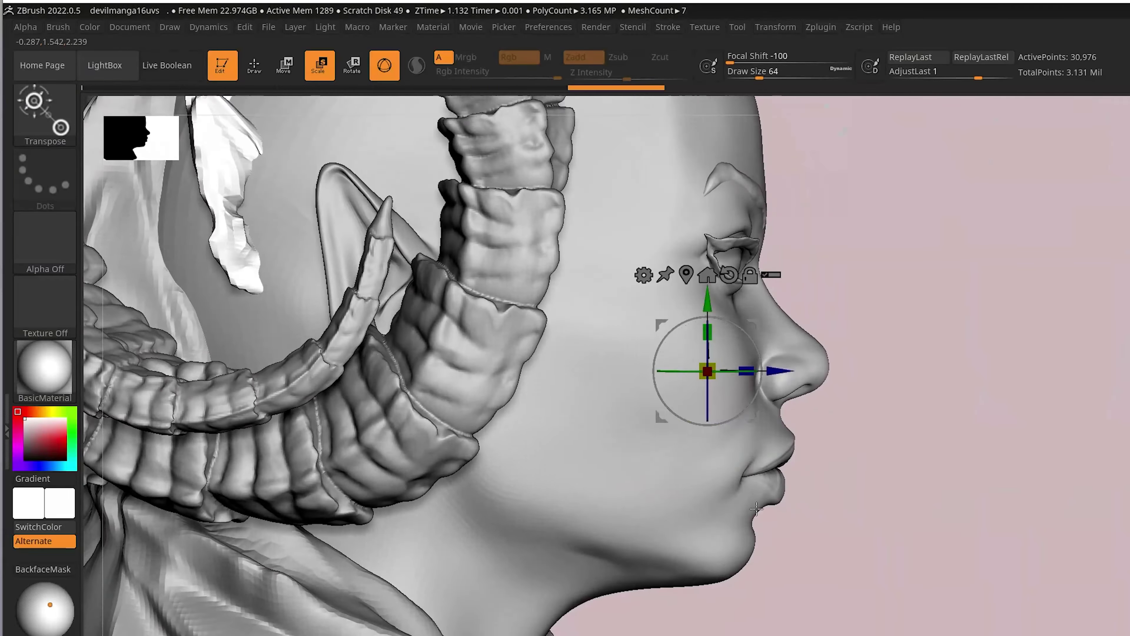
key("p")
mouse_move(926, 495)
left_mouse_down()
mouse_move(837, 446)
mouse_move(901, 496)
mouse_move(939, 487)
left_mouse_up()
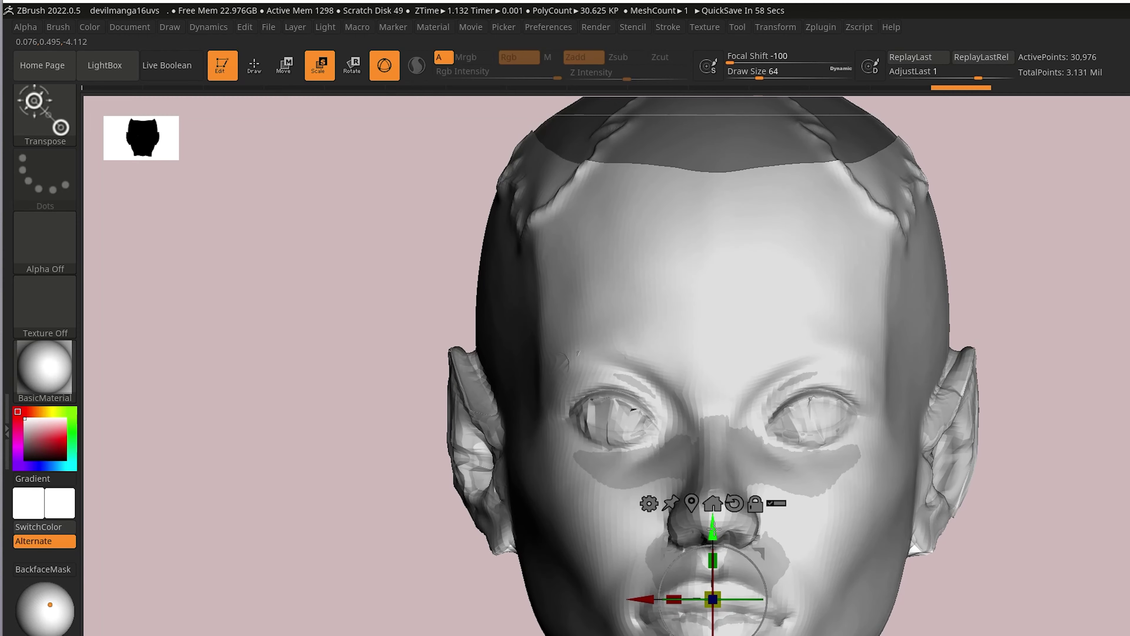
mouse_move(714, 529)
left_mouse_down()
mouse_move(1070, 308)
mouse_move(1091, 402)
left_mouse_up()
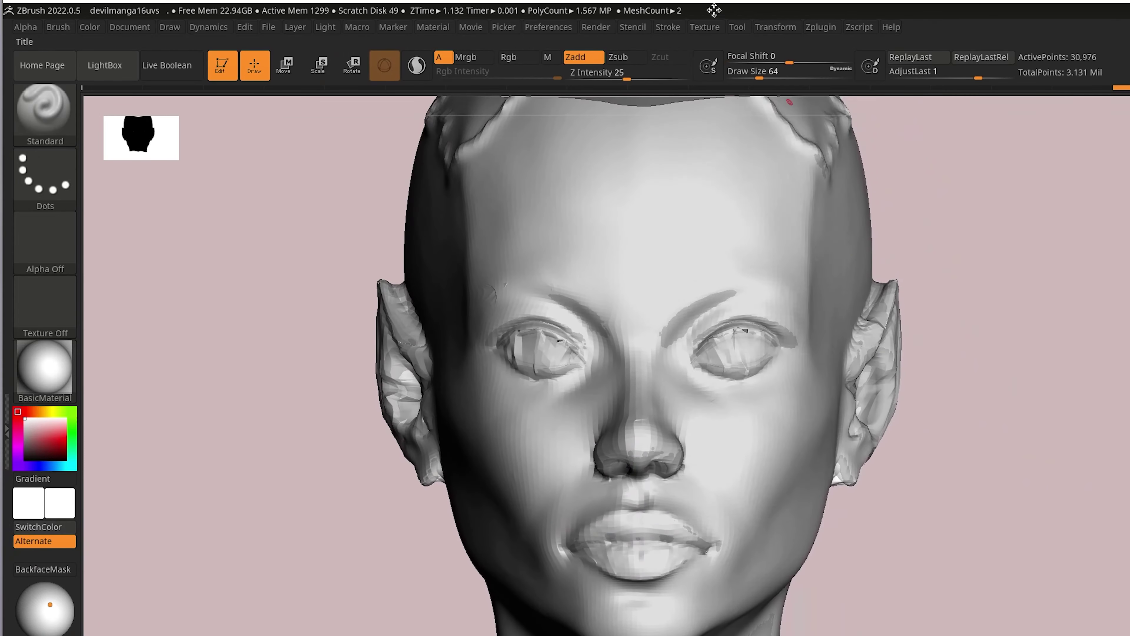
Step: Import face_CL_albedo as a texture, flip it vertically, and orbit around the ear
left_click(704, 27)
left_click(740, 110)
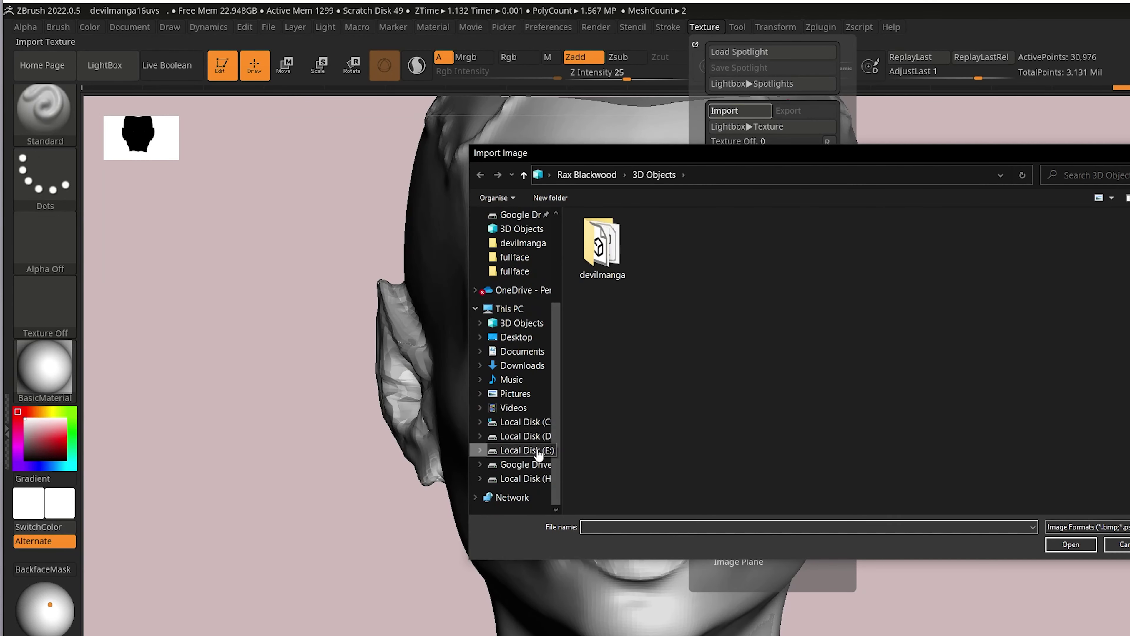
double_click(690, 242)
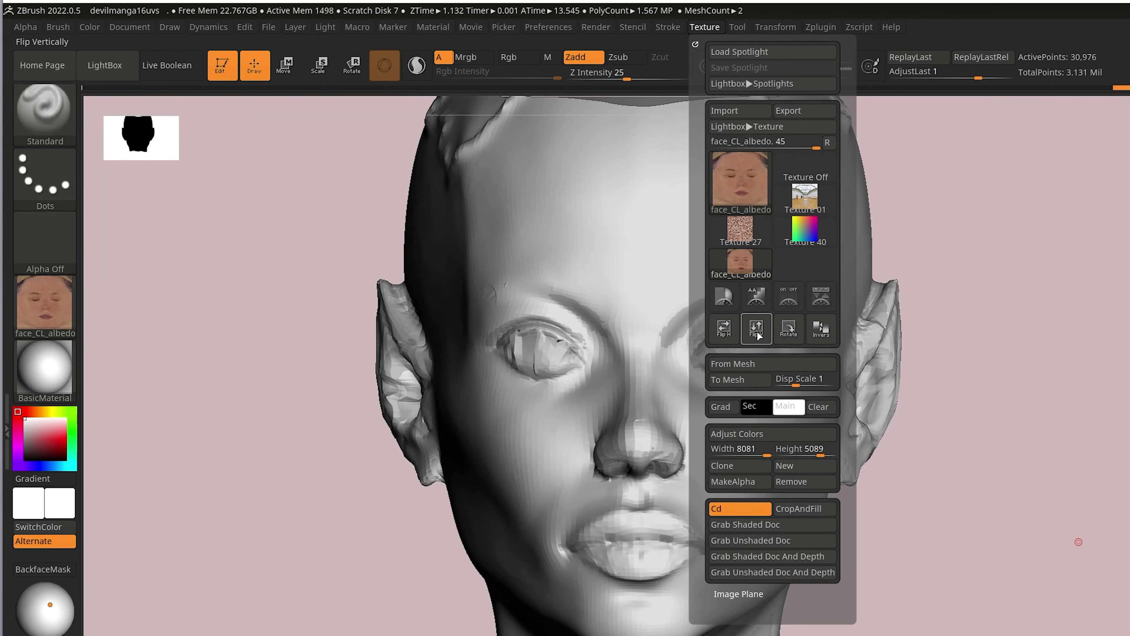
left_click(757, 329)
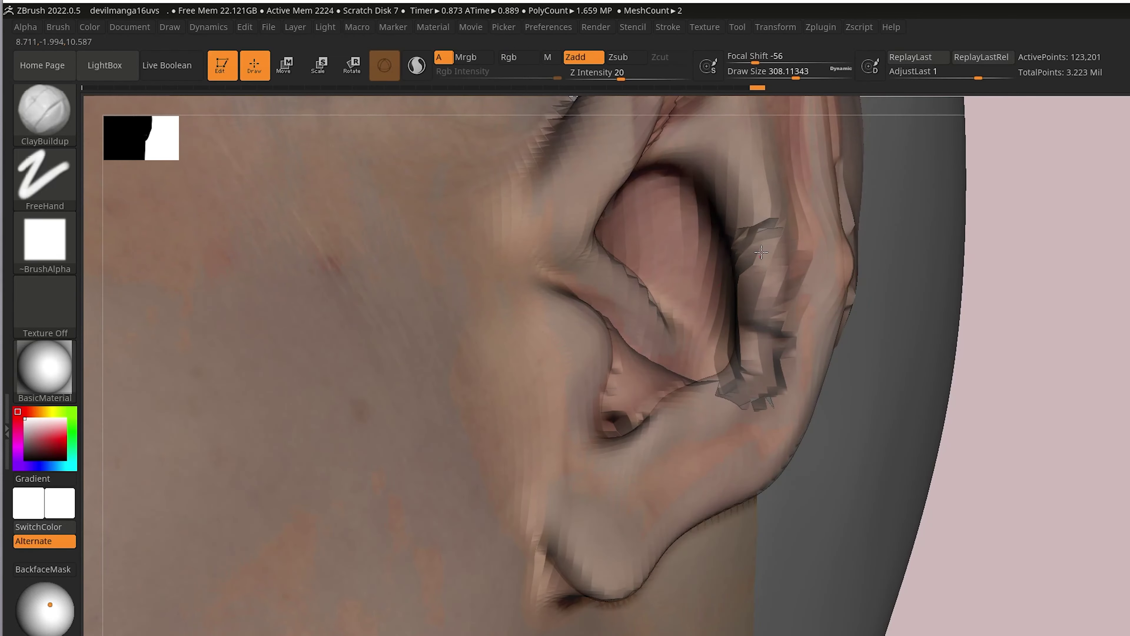
mouse_move(808, 331)
right_mouse_down()
mouse_move(844, 314)
mouse_move(786, 311)
right_mouse_up()
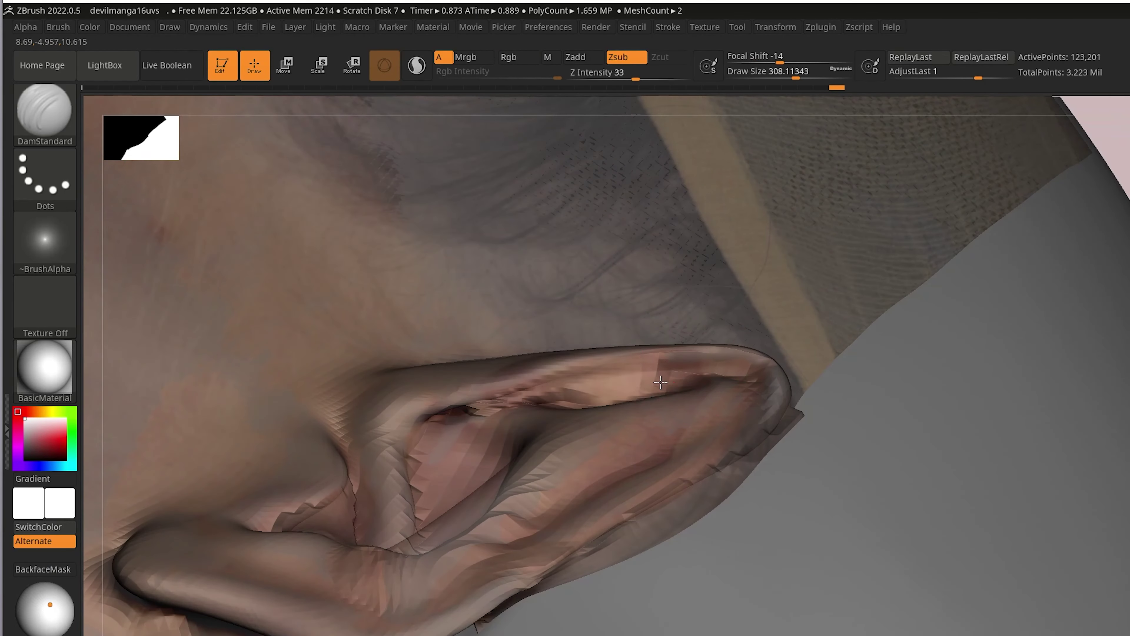
right_click_drag(493, 404, 566, 517)
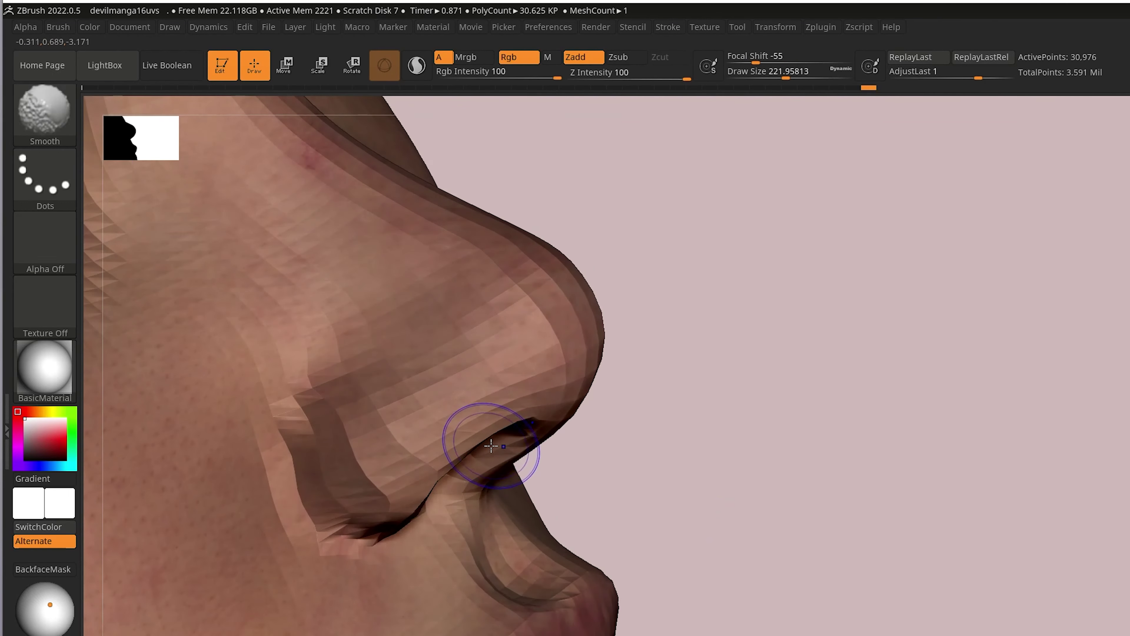
Step: Select the Move Topological brush with the B, M, T shortcut
key("b")
key("m")
key("t")
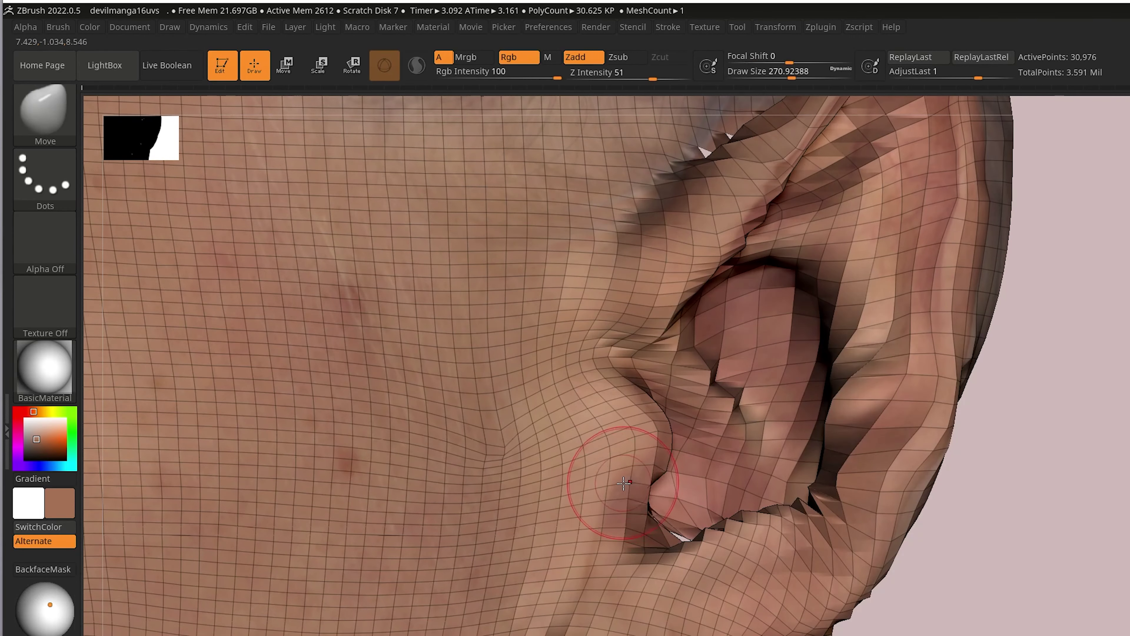
Step: Pull the tragus up, set Draw Size to 221.96, and subdivide the head one level
left_click_drag(624, 483, 661, 454)
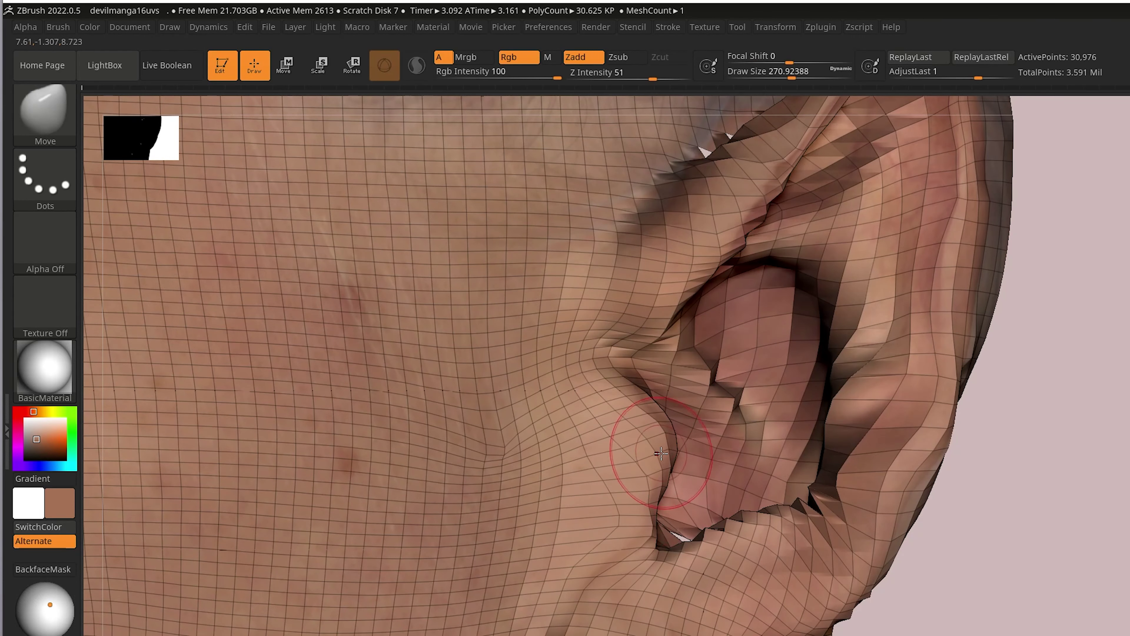
left_click_drag(673, 512, 667, 512)
right_click_drag(667, 512, 640, 481)
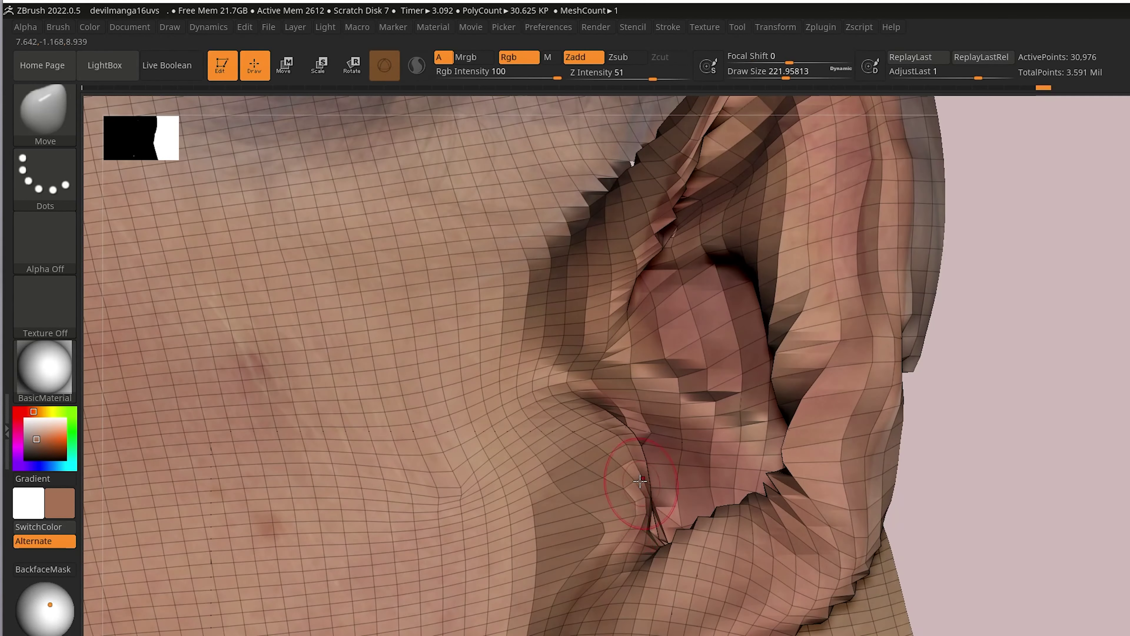
right_click_drag(641, 531, 651, 525)
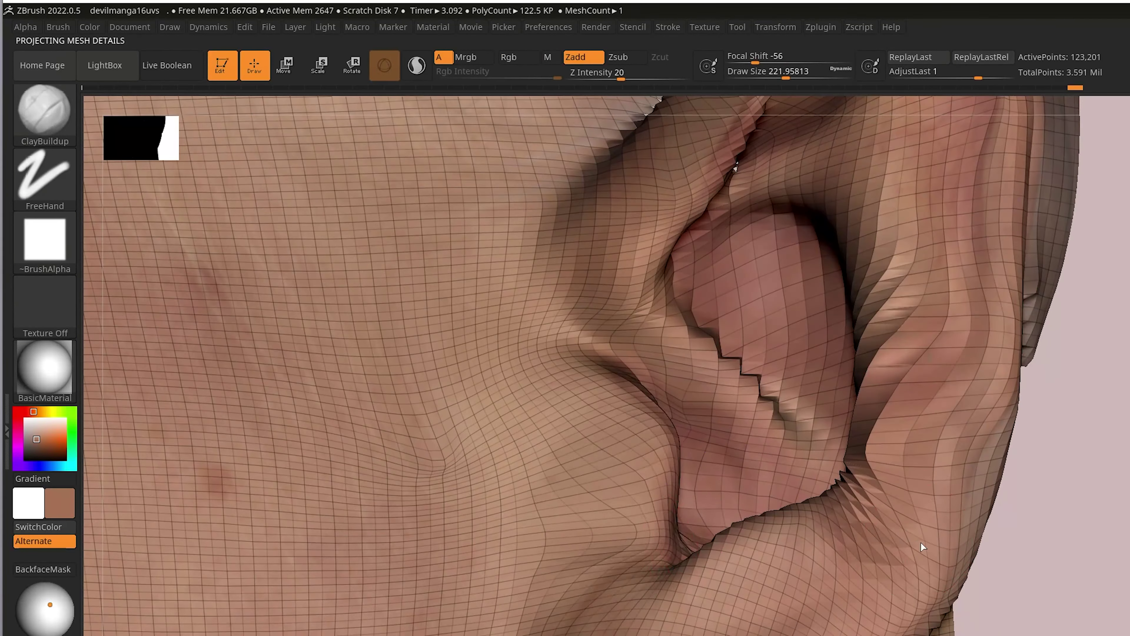
key("d")
right_click_drag(825, 394, 845, 390)
mouse_move(845, 178)
right_mouse_down()
mouse_move(757, 290)
mouse_move(890, 498)
mouse_move(781, 463)
right_mouse_up()
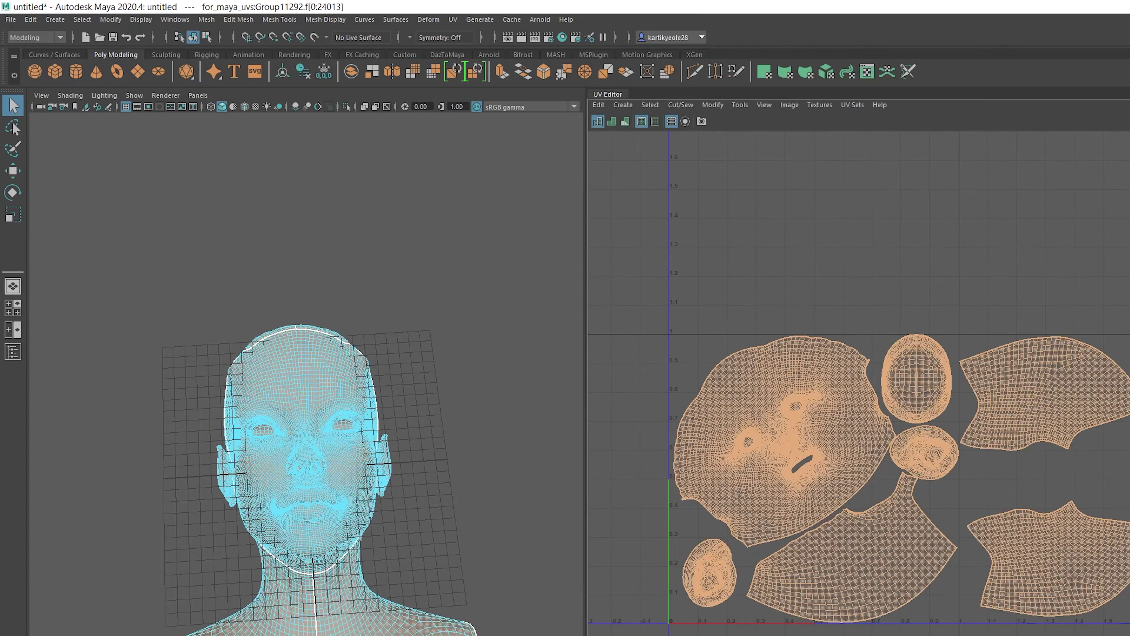
Step: Move and enlarge the face UV shell, reposition and widen the ear shell, and select back-of-head shells
left_click(857, 445)
key("w")
left_click_drag(771, 447, 825, 458)
left_click(720, 578)
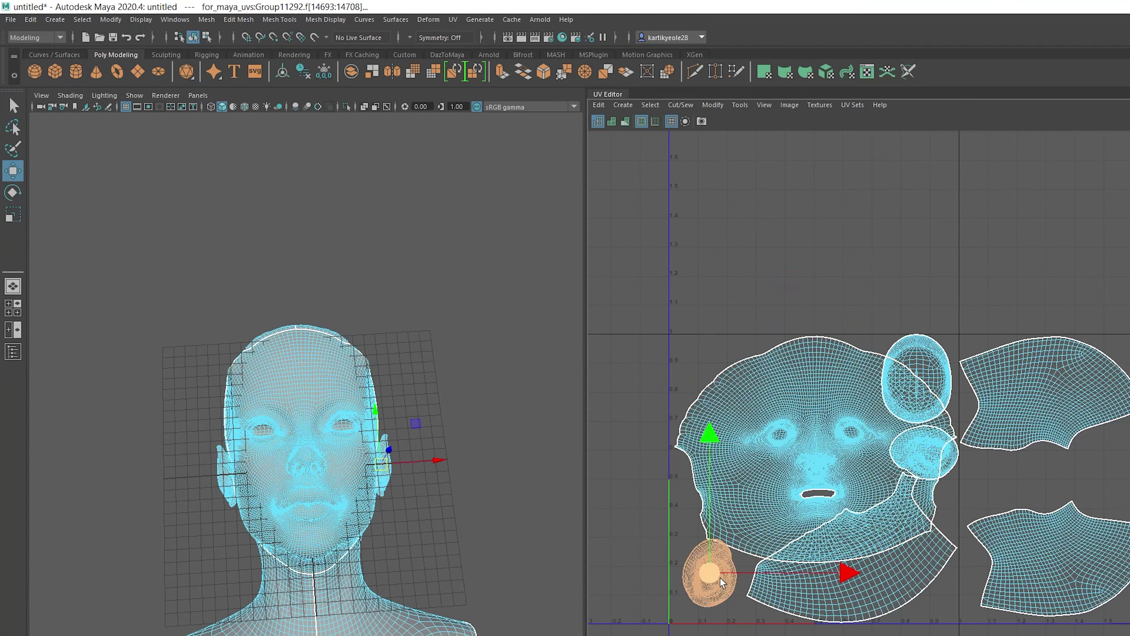
left_click_drag(917, 457, 908, 590)
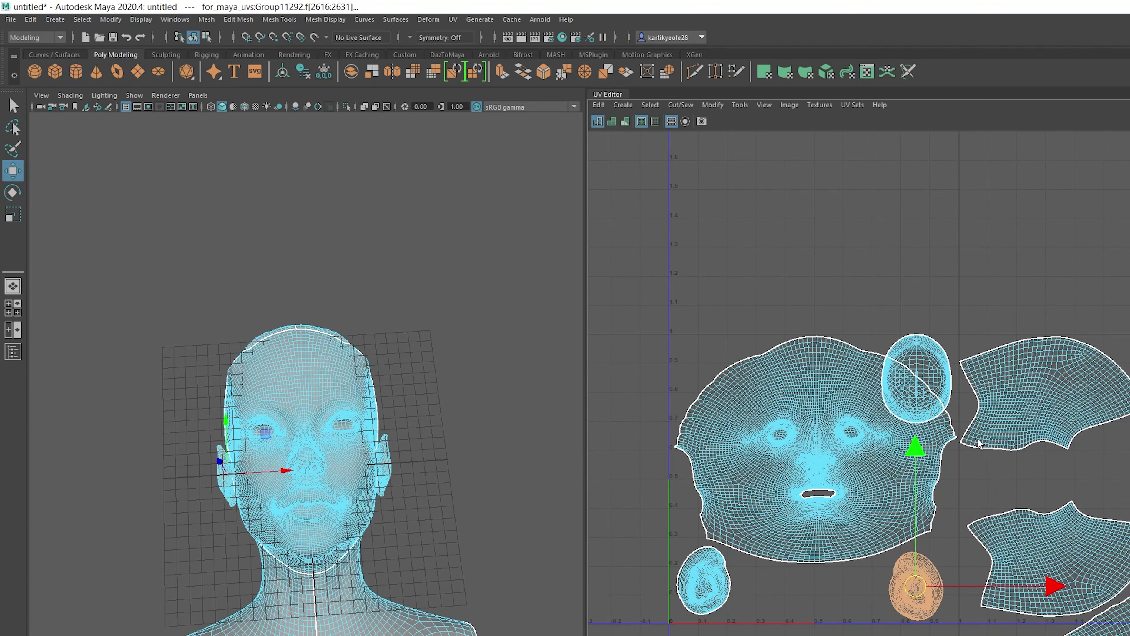
left_click_drag(855, 486, 810, 596)
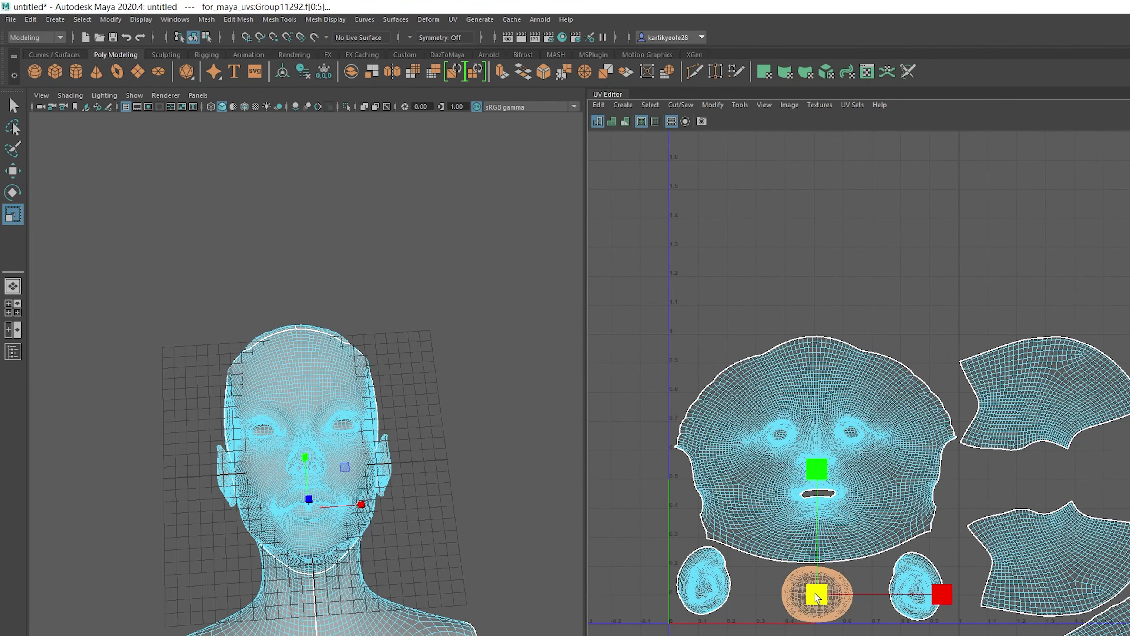
scroll(816, 596, "up", 1)
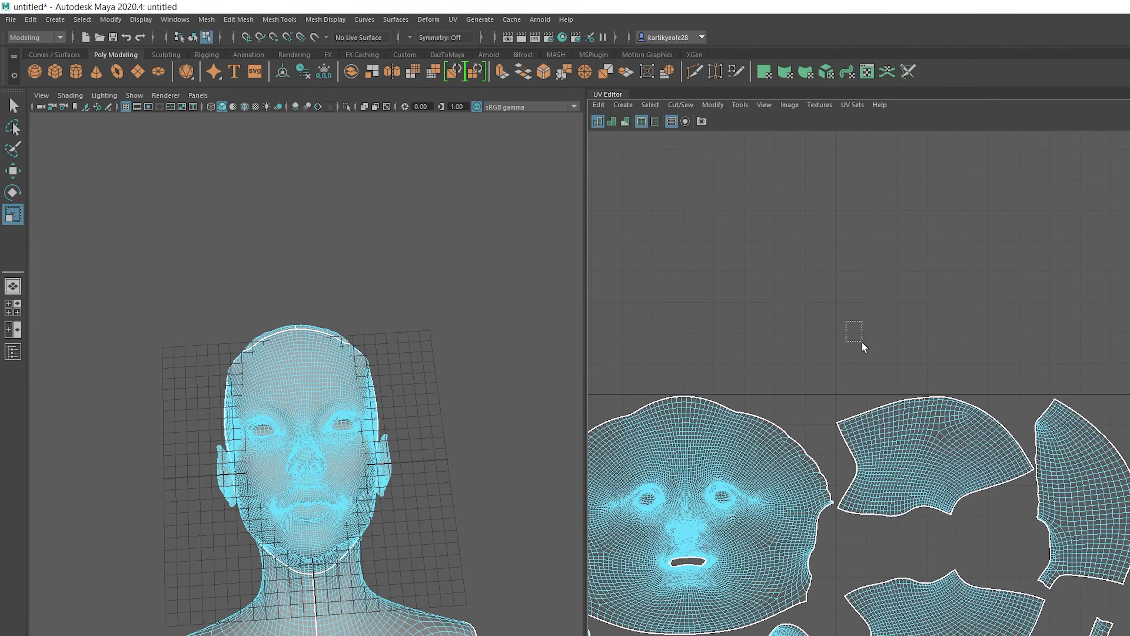
left_click(870, 374)
right_click(964, 426, "shift")
Step: Export the selected head as 'noice uvs' OBJ into the 3D Objects folder
key("F8")
left_click(10, 19)
left_click(80, 132)
double_click(249, 218)
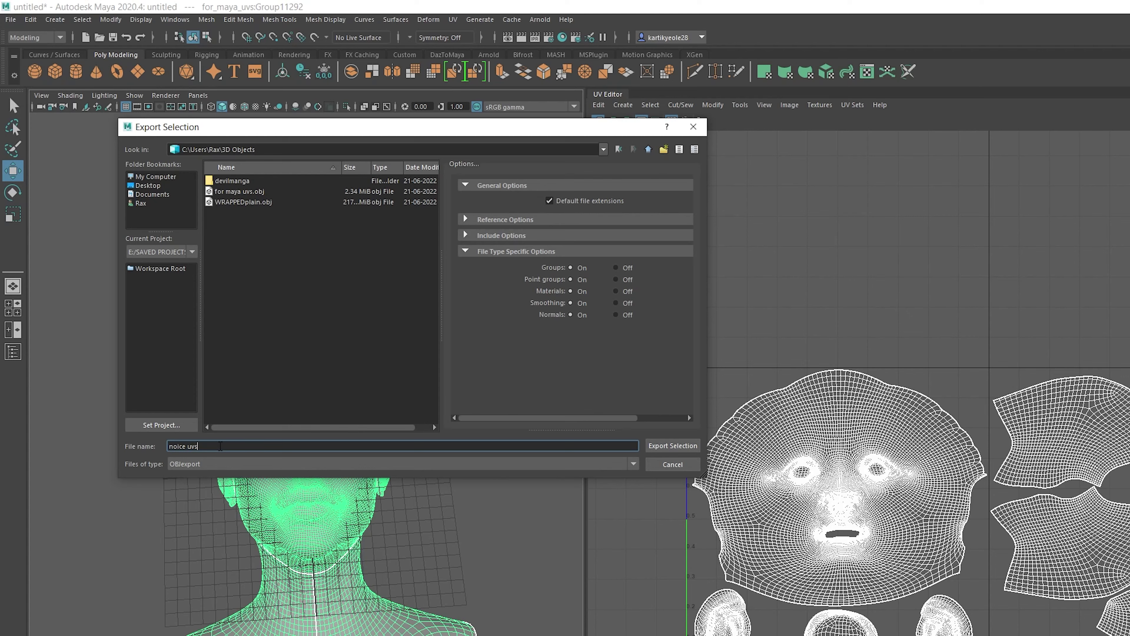
left_click(662, 441)
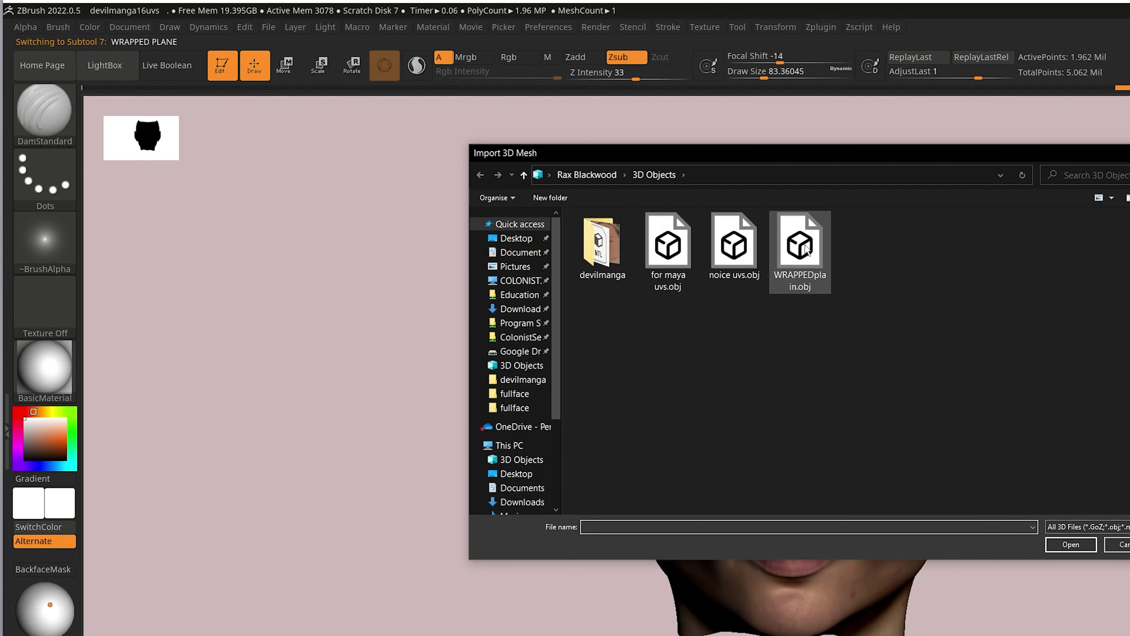
Step: Import the head OBJ and transfer its UVs to the sculpt with UV Master Copy/Paste UVs
double_click(806, 250)
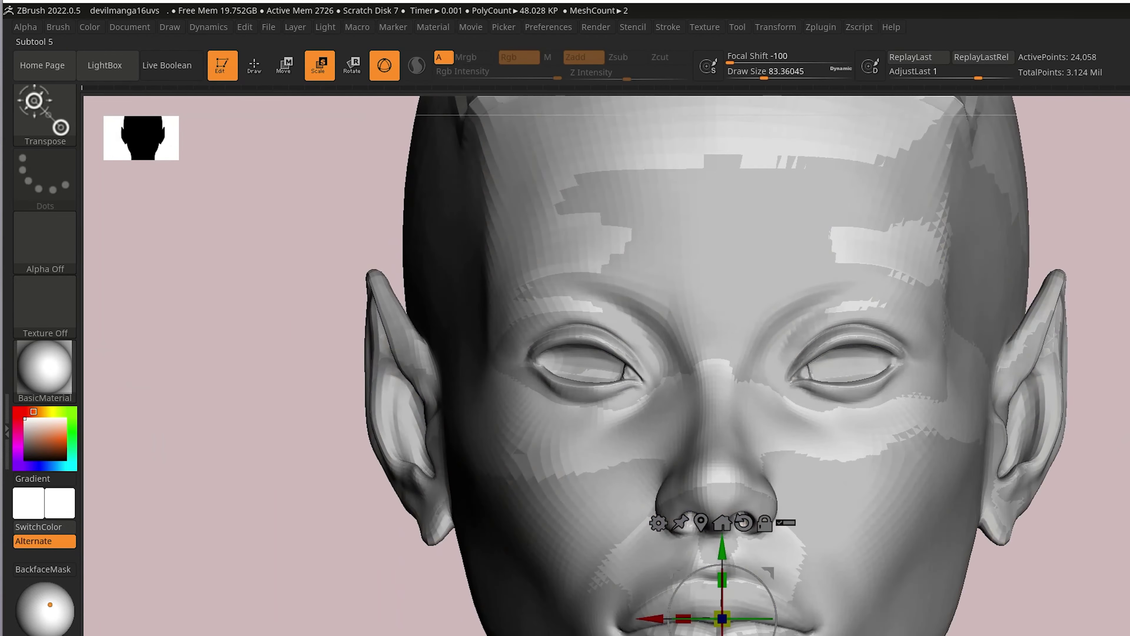
left_click(821, 27)
left_click(850, 303)
left_click(845, 542)
left_click(821, 27)
left_click(911, 542)
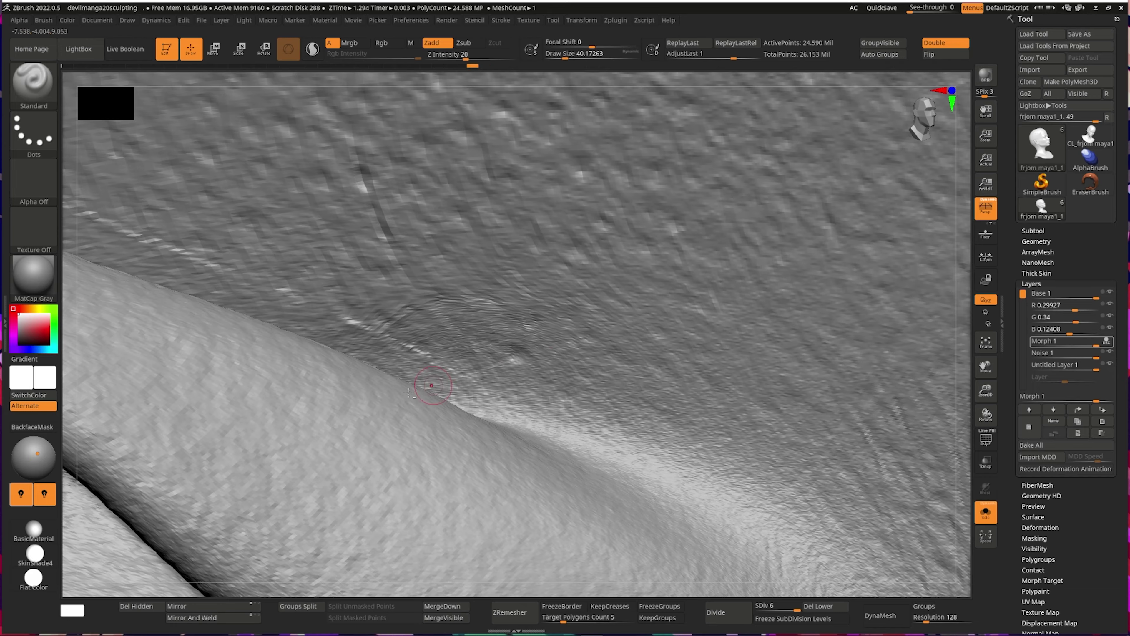
Step: Inspect the skin creases up close and zoom to the pointed ear tip
right_click_drag(408, 393, 323, 375)
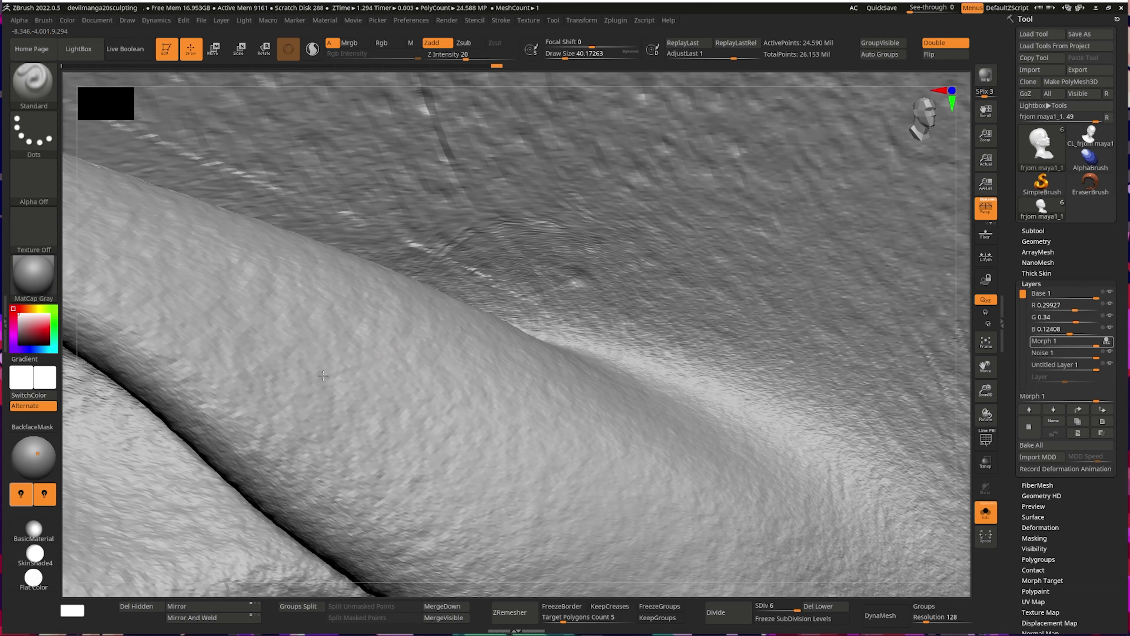
right_click_drag(164, 434, 306, 388)
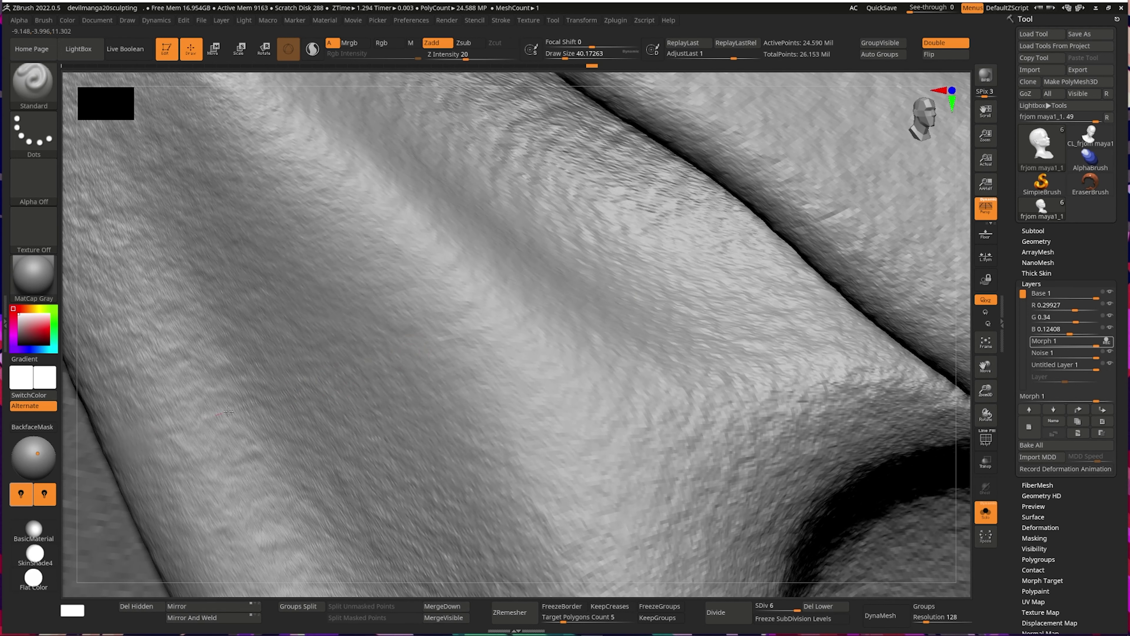
right_click_drag(228, 411, 362, 371)
right_click_drag(237, 377, 335, 367)
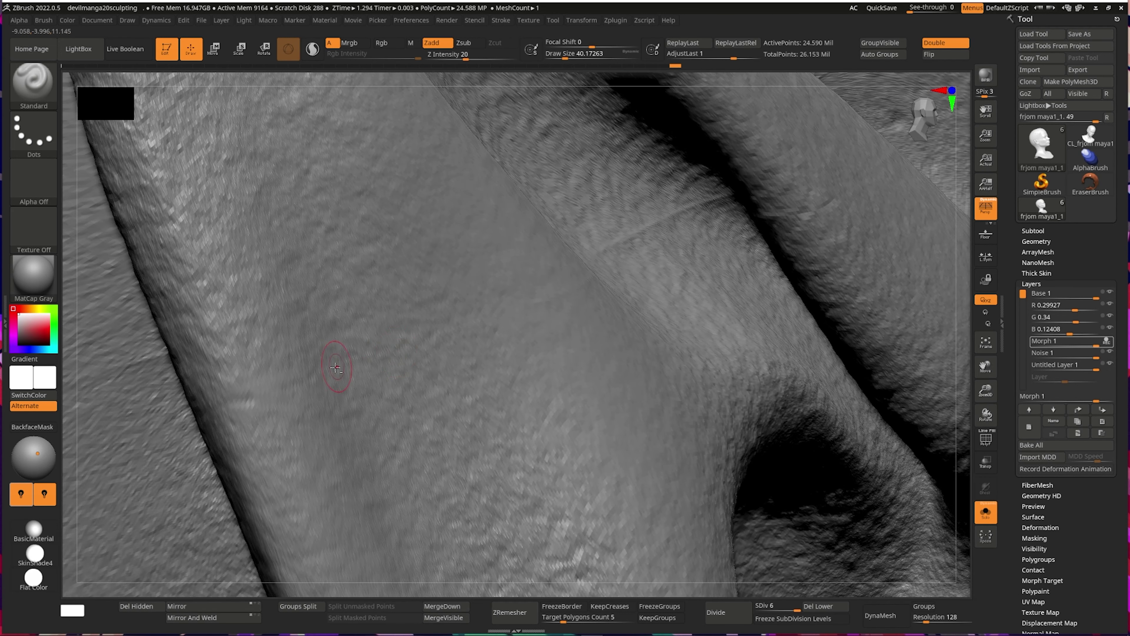
mouse_move(672, 210)
right_mouse_down()
mouse_move(568, 269)
mouse_move(589, 226)
mouse_move(450, 363)
right_mouse_up()
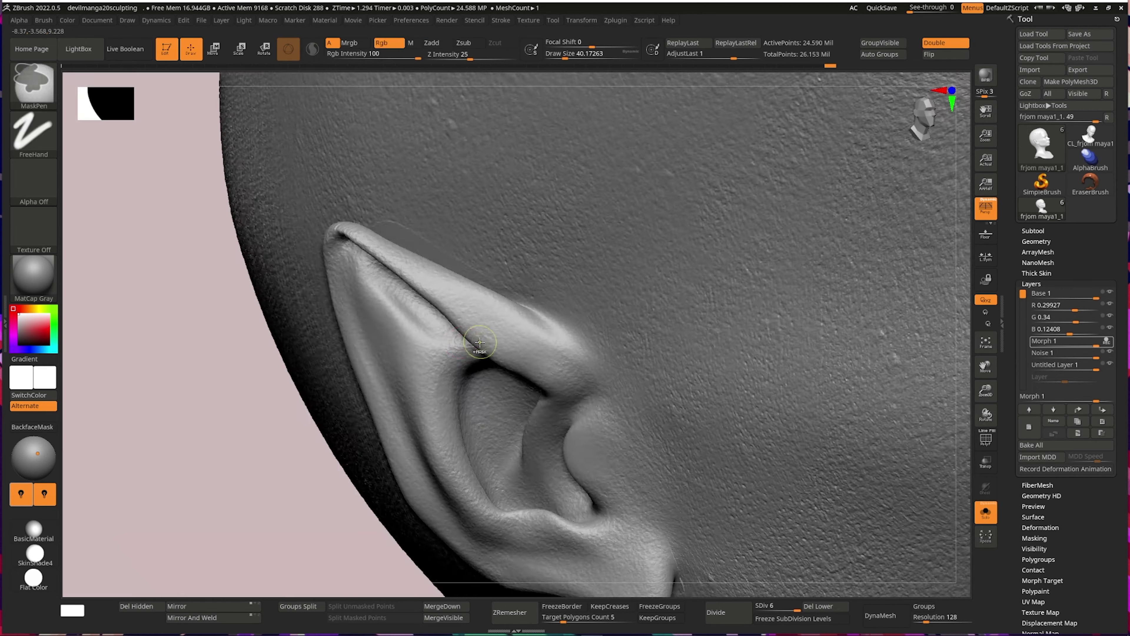
mouse_move(533, 334)
right_mouse_down("alt")
mouse_move(663, 316)
mouse_move(438, 241)
right_mouse_up("alt")
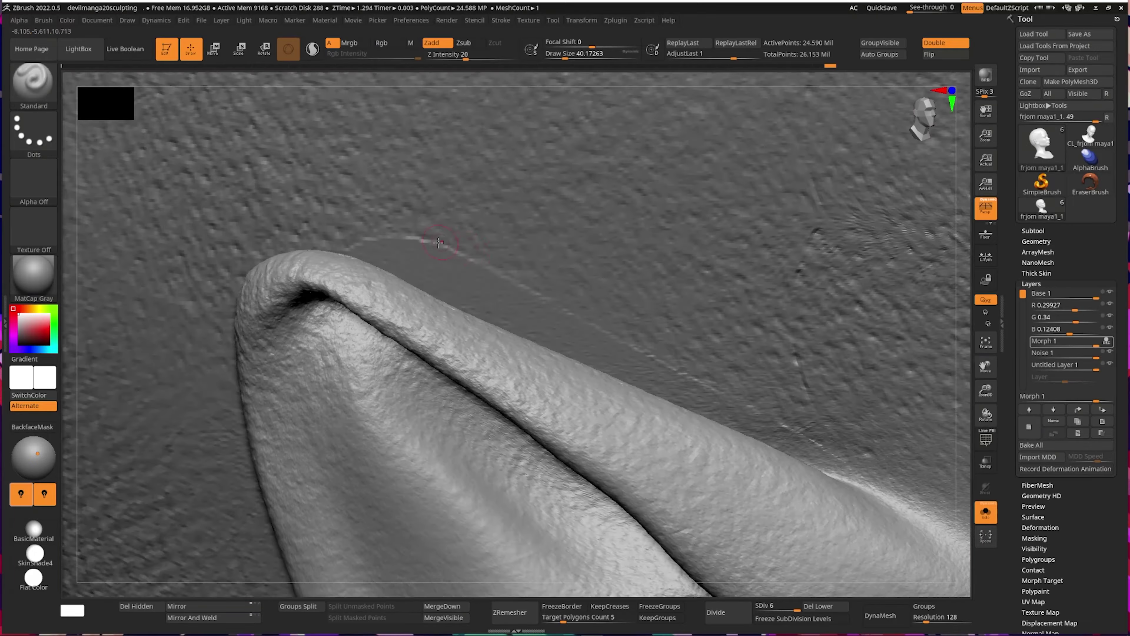
Step: Check the ear folds one subdivision lower, then return to full detail
key("shift+d")
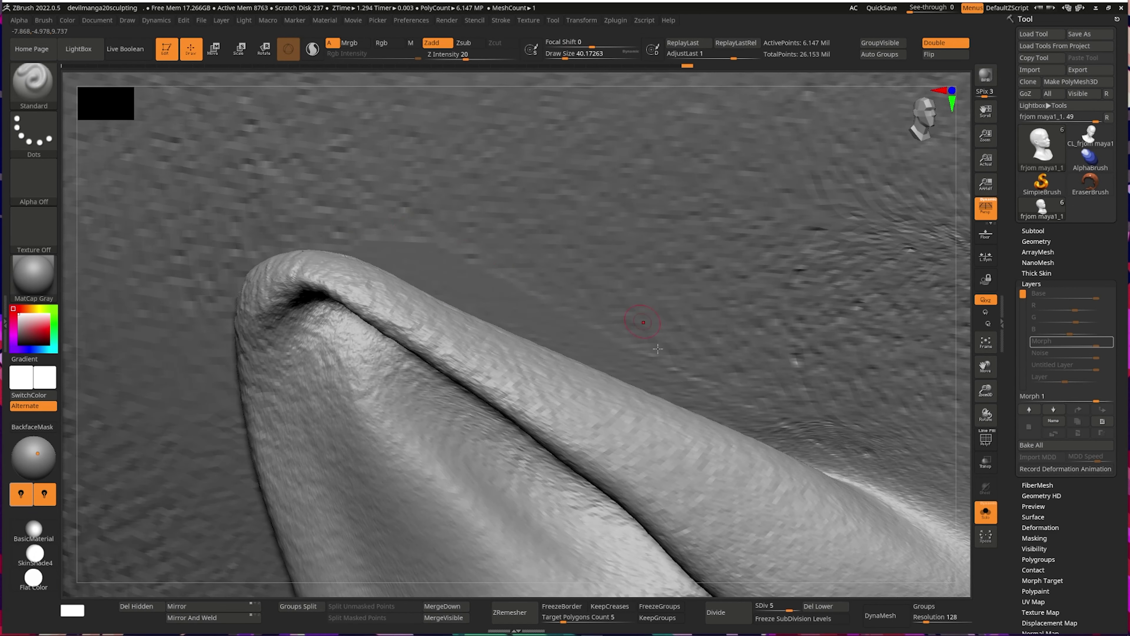
right_click_drag(657, 348, 382, 282, "alt")
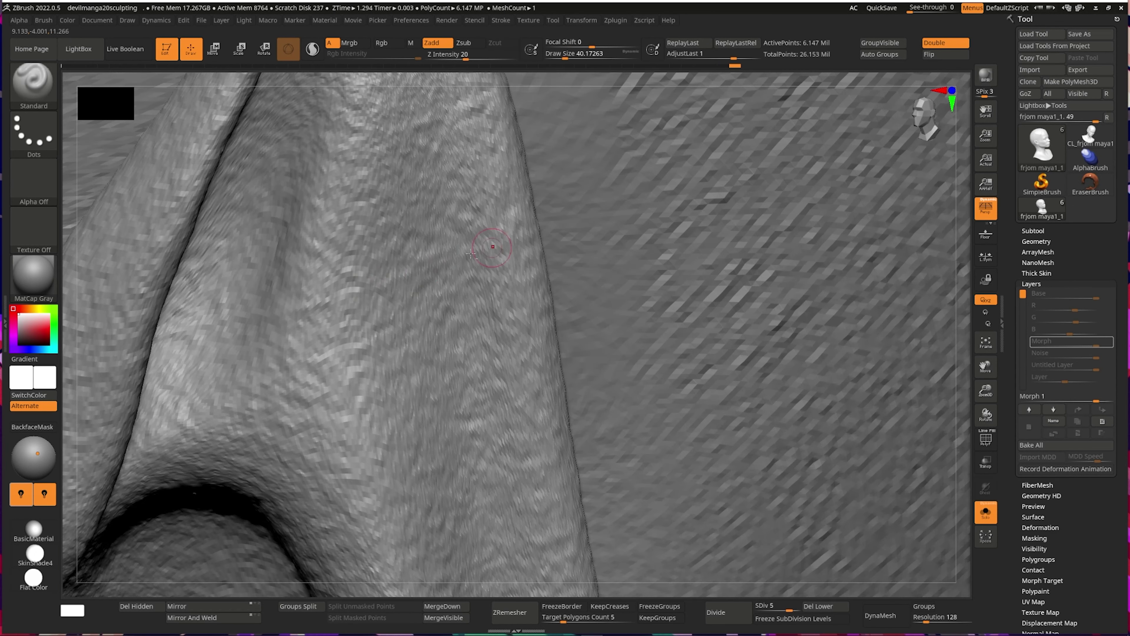
right_click_drag(472, 253, 299, 325, "alt")
right_click_drag(390, 299, 477, 277)
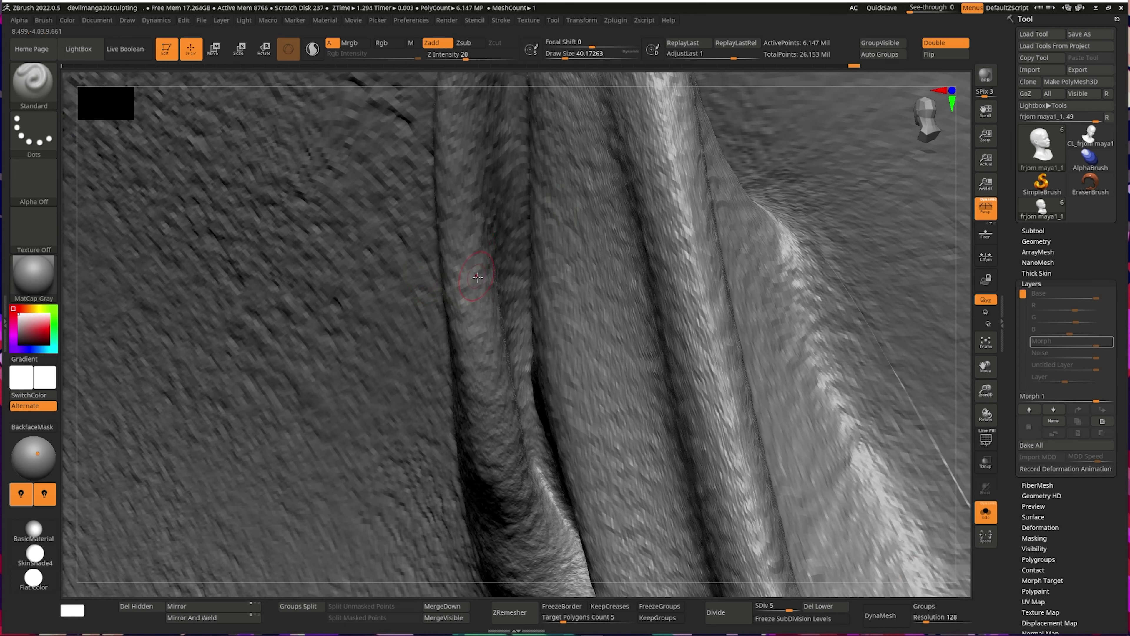
right_click_drag(659, 171, 242, 277)
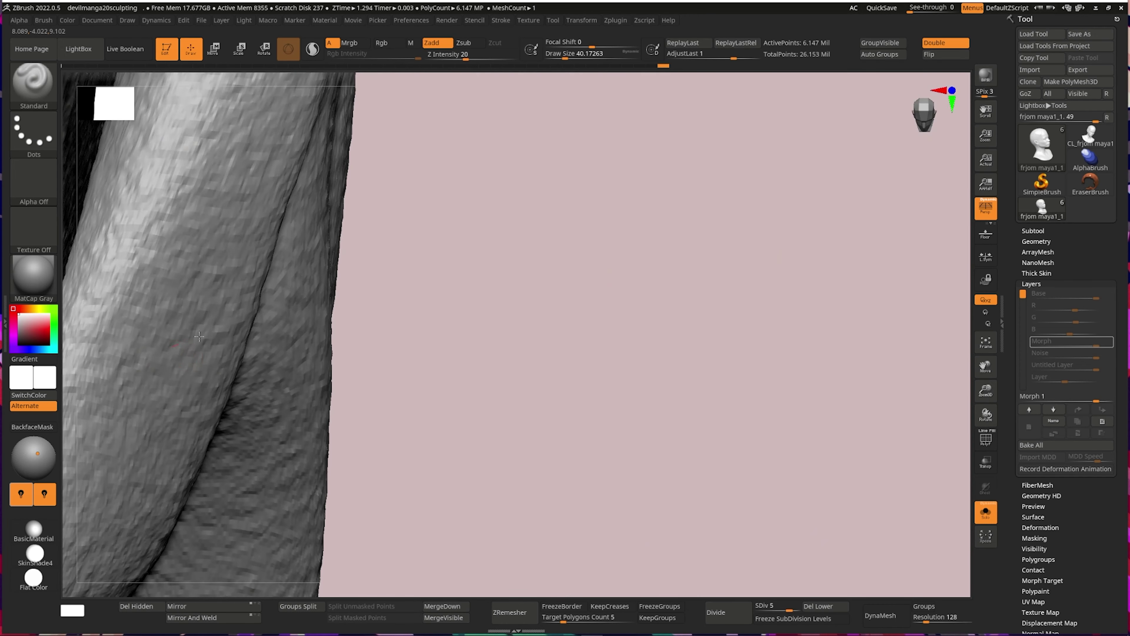
key("d")
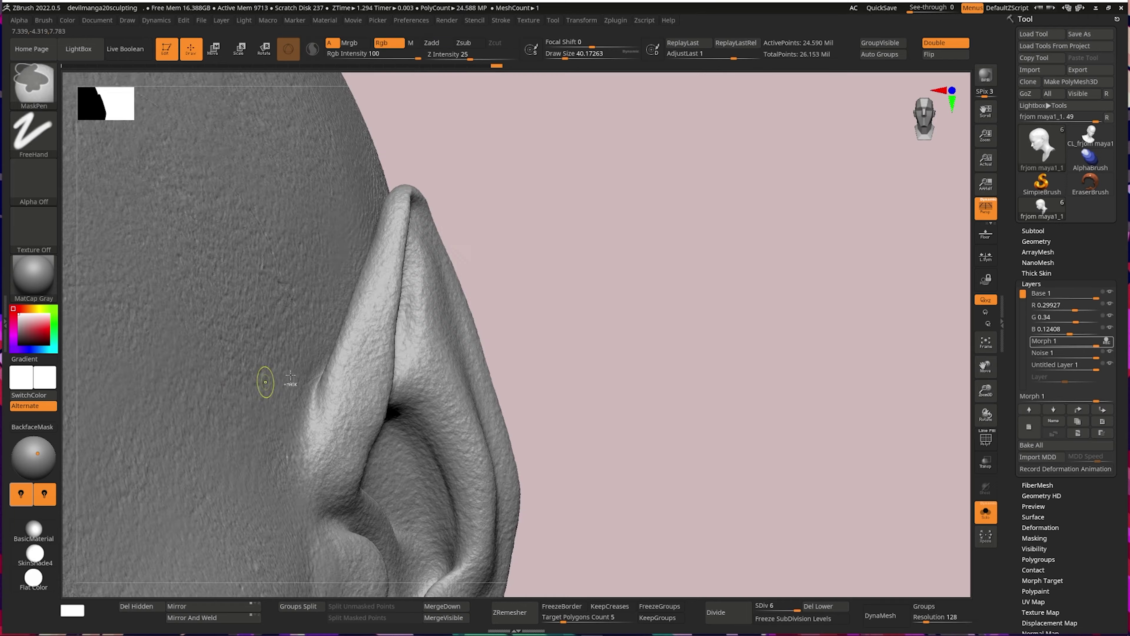
right_click_drag(375, 209, 570, 256, "alt")
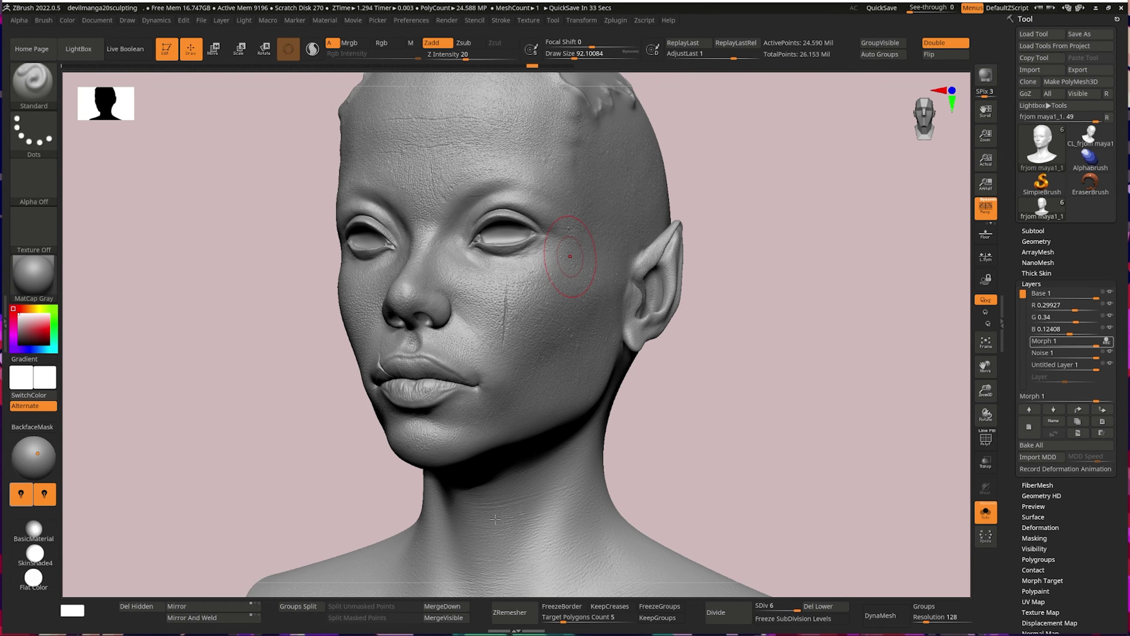
Step: Review the elf sketch in the PureRef board, then drop the head to its lowest subdivision
key("super")
left_click(209, 429)
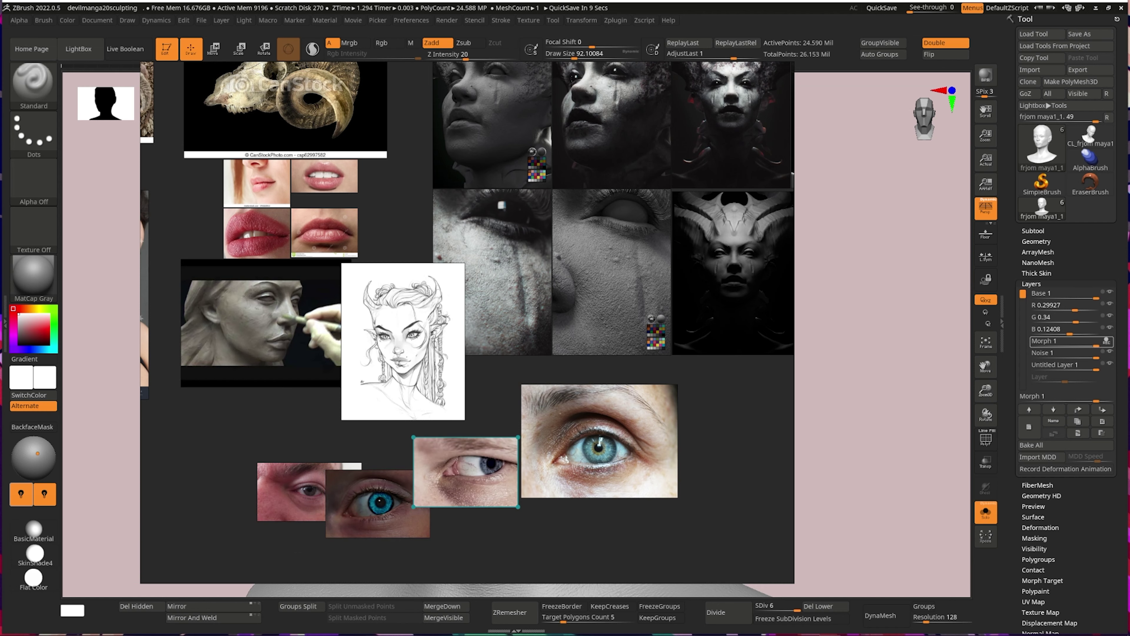
scroll(470, 476, "up", 5)
scroll(579, 356, "down", 3)
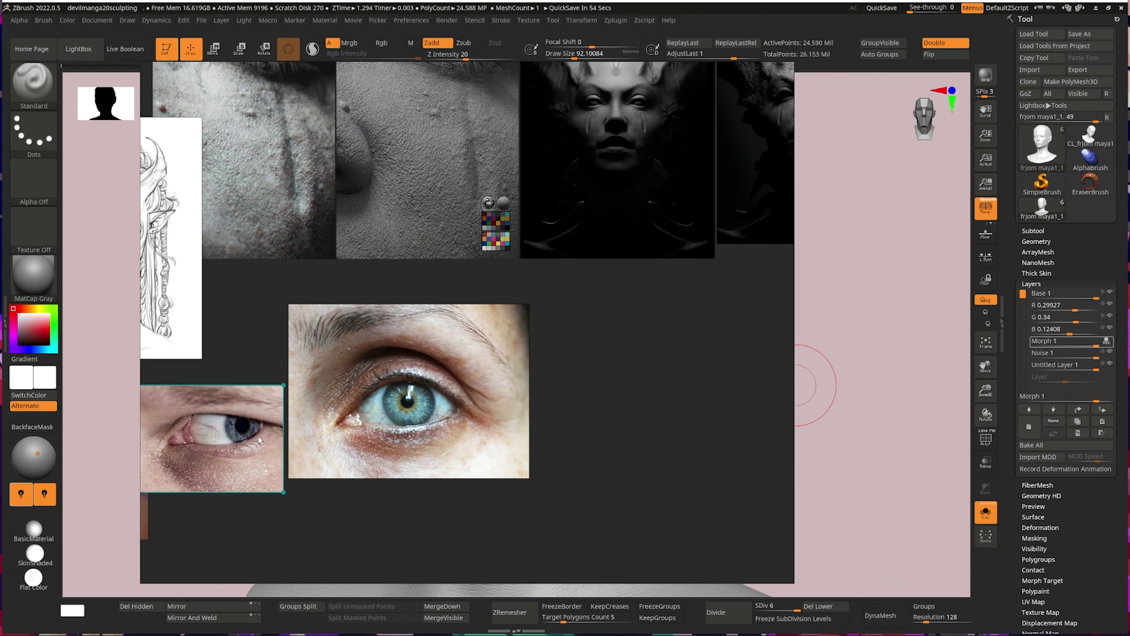
middle_click_drag(260, 440, 477, 504)
key("super+Down")
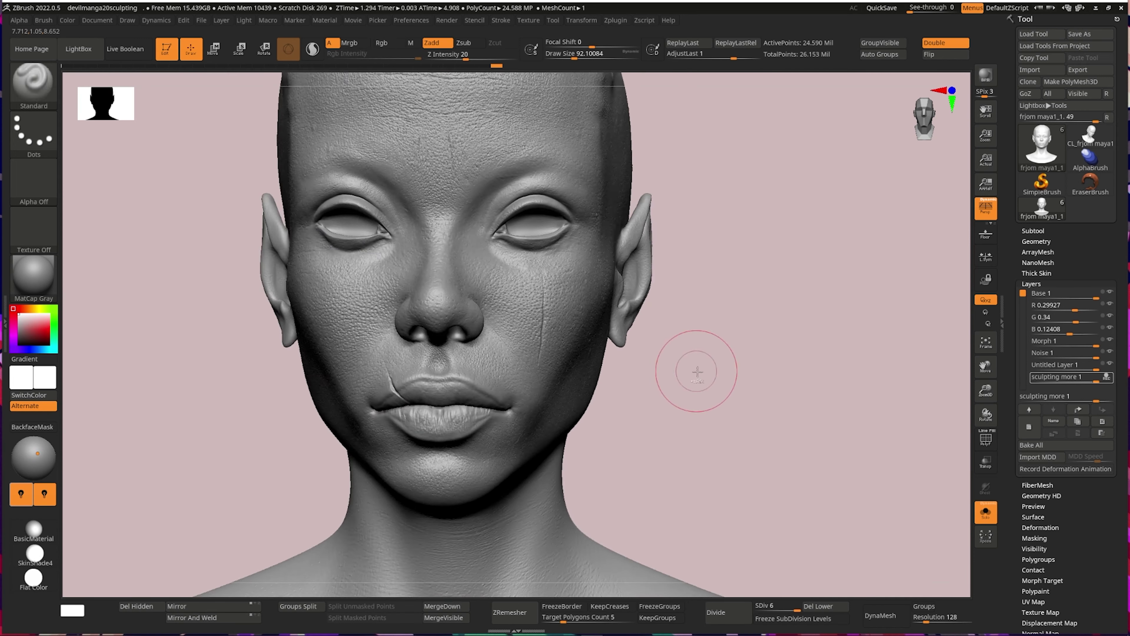
key("shift+d")
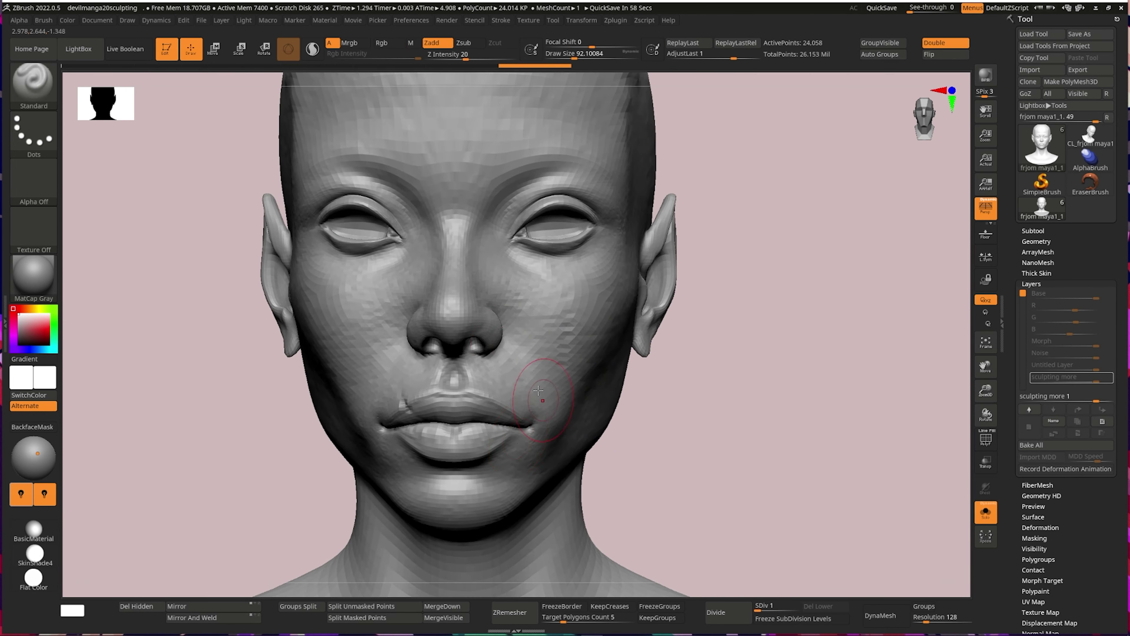
Step: Zoom in on the eyes and nose and pick the ClayBuildup brush
right_click_drag(538, 391, 519, 312, "ctrl")
key("b")
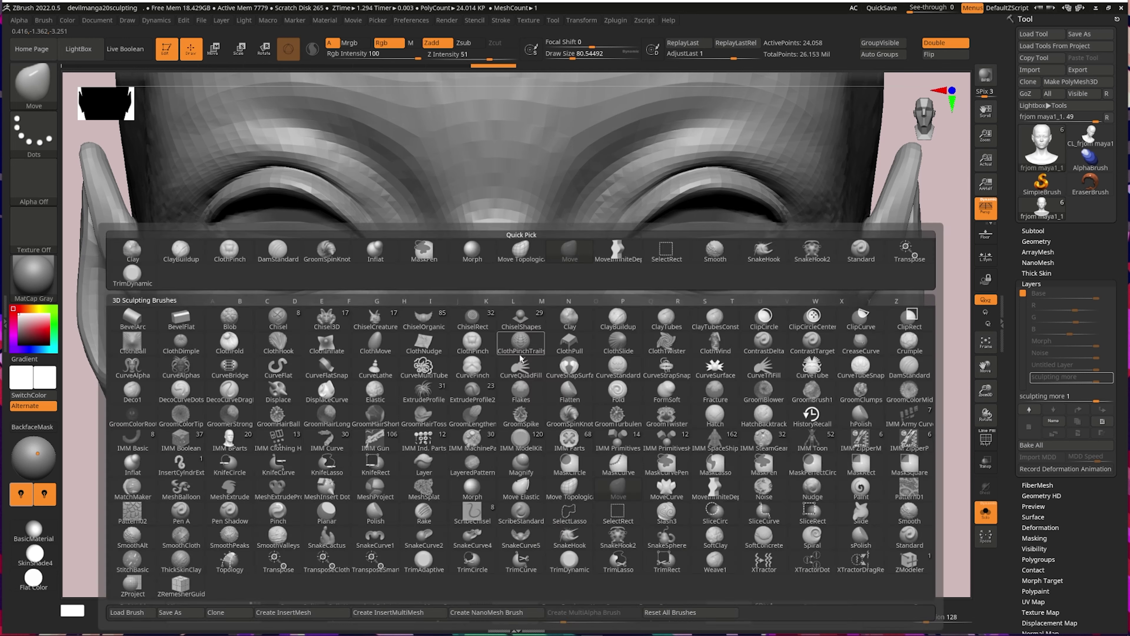
key("c")
key("b")
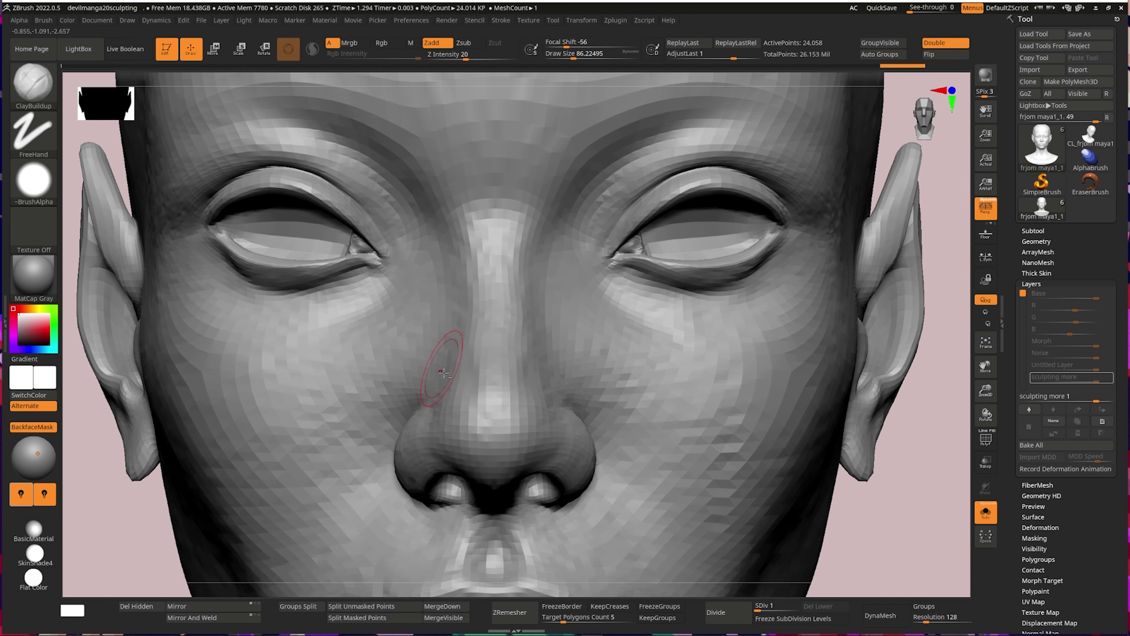
right_click_drag(444, 373, 523, 301, "ctrl")
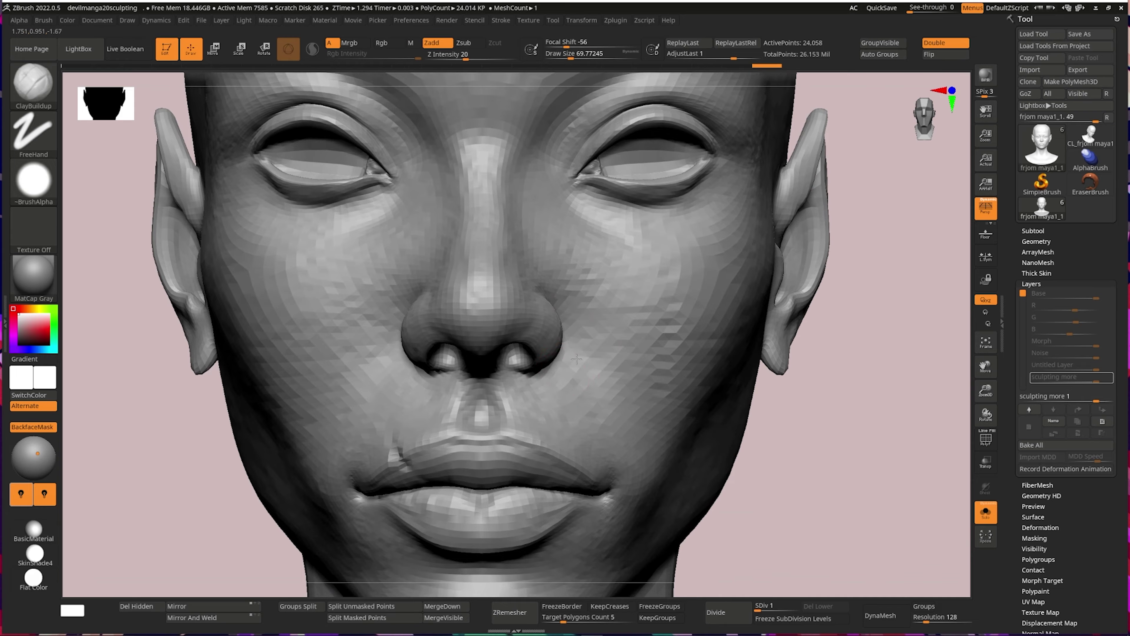
Step: Switch to the Move brush, resize it, and reshape the nostrils from below and front
right_click_drag(487, 350, 516, 316)
key("b")
key("m")
key("v")
key("s")
mouse_move(457, 358)
right_mouse_down()
mouse_move(471, 302)
mouse_move(441, 338)
mouse_move(454, 432)
mouse_move(372, 498)
right_mouse_up()
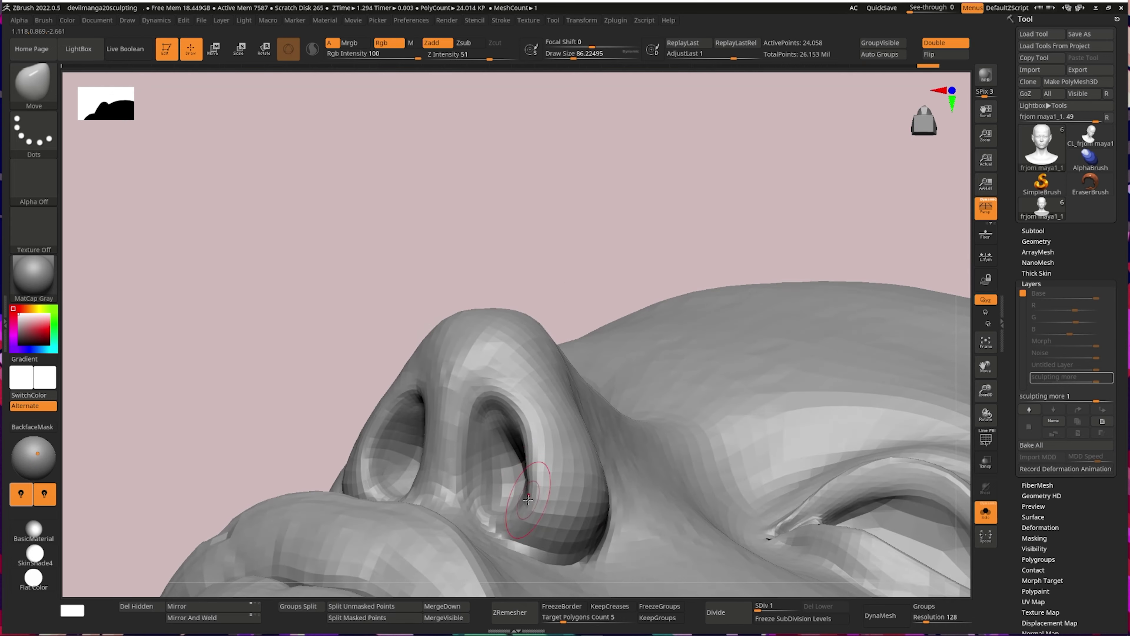
mouse_move(343, 460)
right_mouse_down()
mouse_move(497, 378)
mouse_move(465, 465)
right_mouse_up()
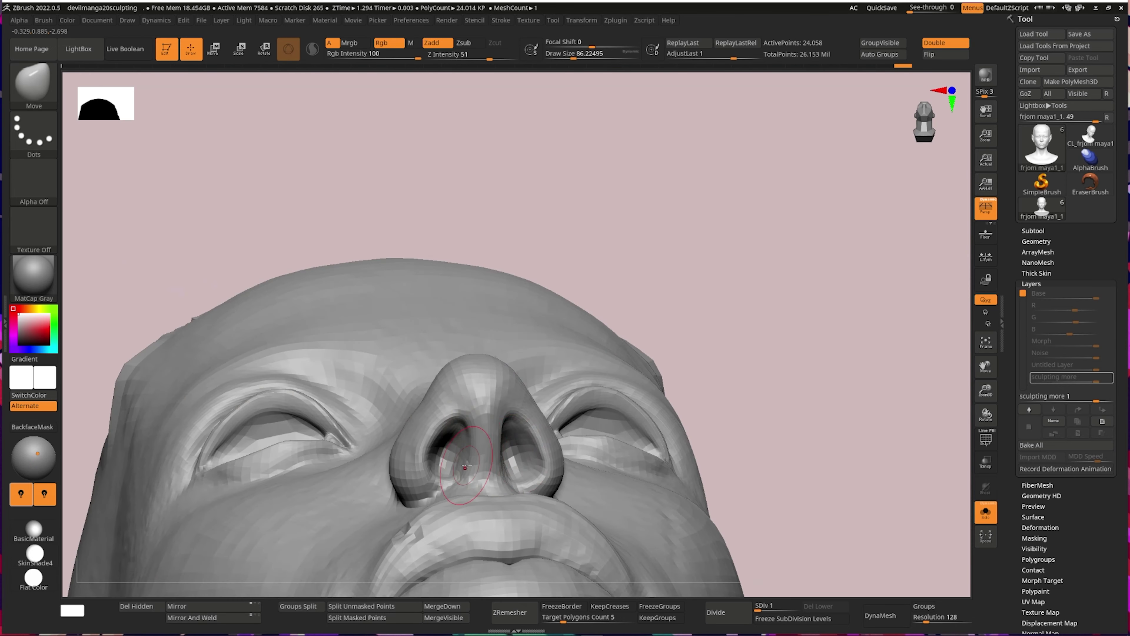
mouse_move(514, 415)
right_mouse_down()
mouse_move(487, 349)
mouse_move(630, 341)
right_mouse_up()
Step: Reshape the ear tips and nose area, then subdivide the head to level 2
right_click_drag(543, 353, 428, 391, "ctrl")
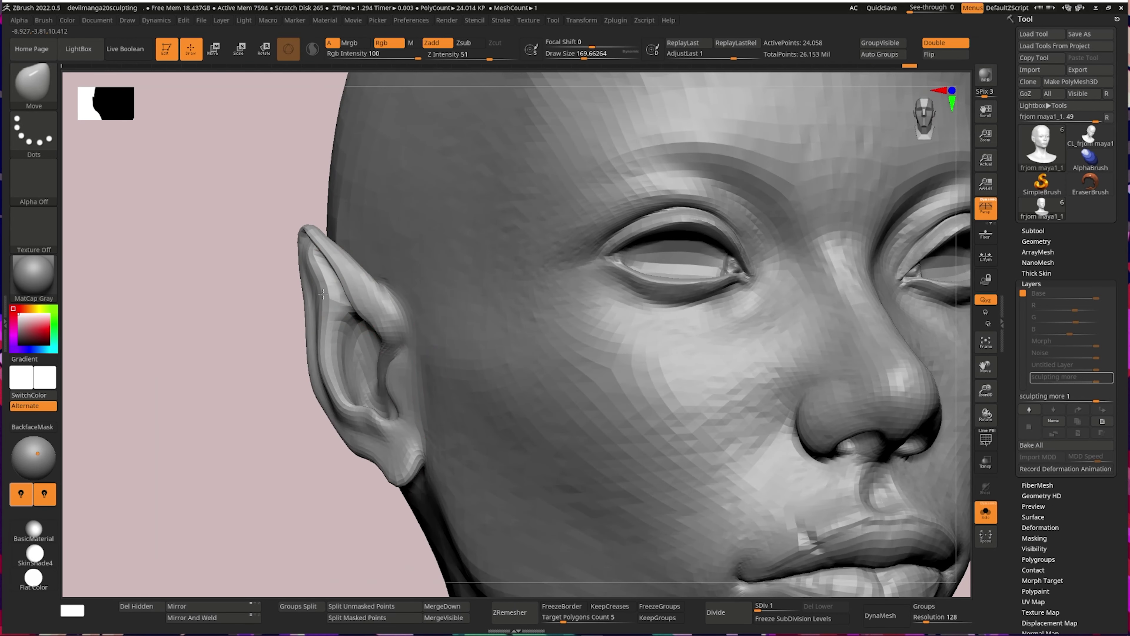
right_click_drag(332, 437, 397, 476)
mouse_move(347, 404)
right_mouse_down()
mouse_move(353, 416)
mouse_move(378, 325)
right_mouse_up()
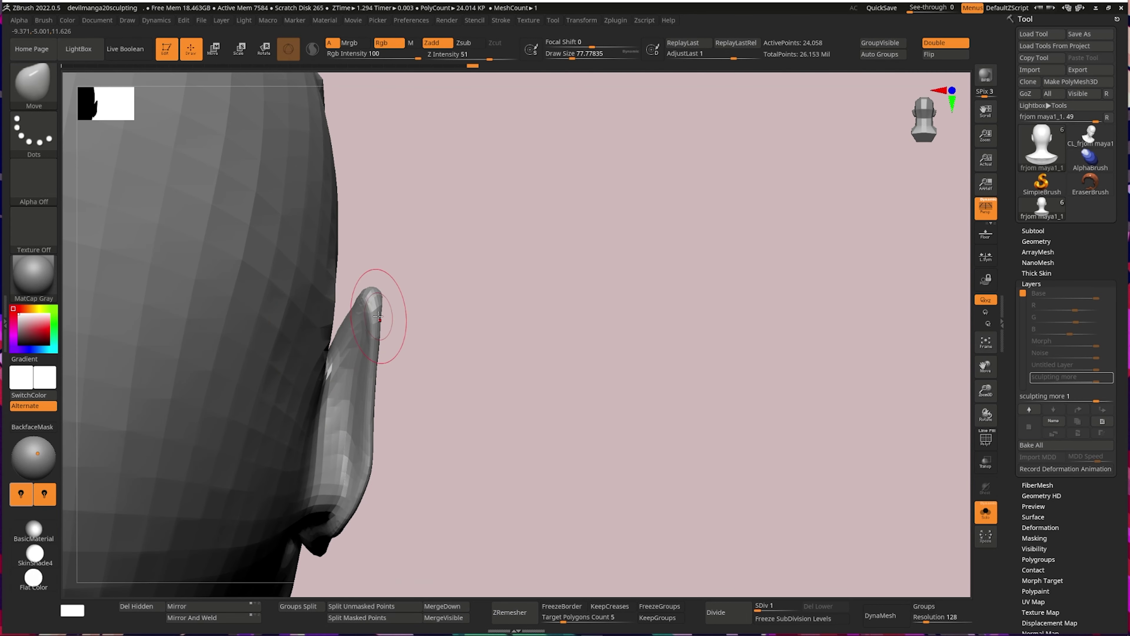
mouse_move(382, 301)
right_mouse_down()
mouse_move(404, 404)
mouse_move(378, 328)
mouse_move(308, 429)
right_mouse_up()
mouse_move(288, 361)
right_mouse_down()
mouse_move(252, 373)
mouse_move(338, 338)
mouse_move(365, 311)
mouse_move(394, 376)
mouse_move(391, 312)
mouse_move(385, 362)
mouse_move(456, 341)
right_mouse_up()
key("ctrl+d")
key("b")
key("s")
key("t")
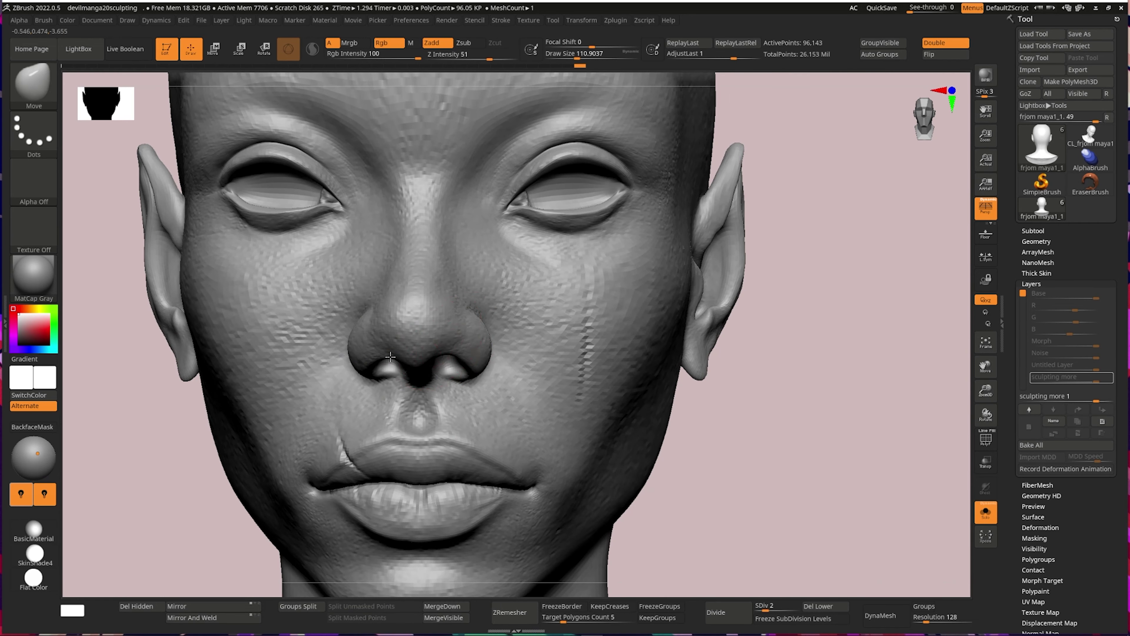
Step: Look under the nose, select the Move Topologic brush, and return to a front view
mouse_move(444, 380)
right_mouse_down("ctrl")
mouse_move(427, 339)
mouse_move(409, 379)
right_mouse_up("ctrl")
key("s")
mouse_move(409, 445)
right_mouse_down()
mouse_move(393, 330)
mouse_move(347, 311)
mouse_move(315, 378)
right_mouse_up()
key("b")
key("m")
key("t")
mouse_move(489, 369)
right_mouse_down()
mouse_move(501, 477)
mouse_move(689, 273)
mouse_move(327, 362)
mouse_move(619, 328)
mouse_move(291, 390)
mouse_move(489, 312)
mouse_move(400, 357)
mouse_move(432, 396)
right_mouse_up()
Step: Step the head up to subdivision level 5 and inspect the lips, eyes and pointed ear
key("d")
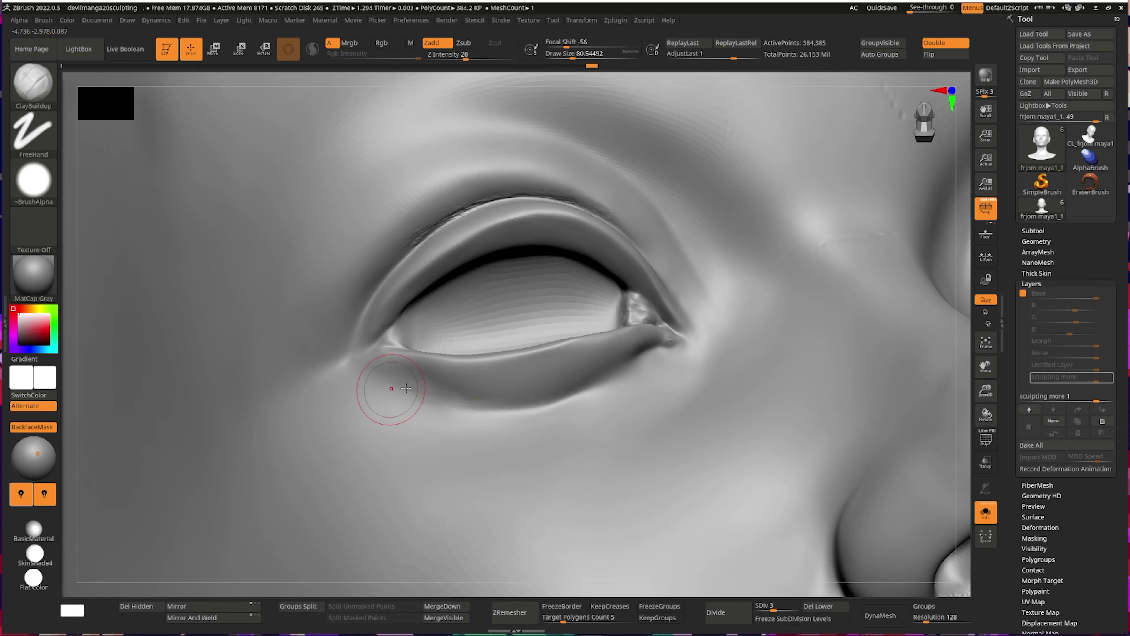
mouse_move(449, 370)
right_mouse_down()
mouse_move(618, 347)
mouse_move(651, 378)
mouse_move(502, 337)
mouse_move(518, 330)
mouse_move(522, 346)
mouse_move(552, 311)
right_mouse_up()
mouse_move(469, 358)
right_mouse_down("shift")
mouse_move(522, 348)
mouse_move(457, 433)
mouse_move(482, 455)
right_mouse_up("shift")
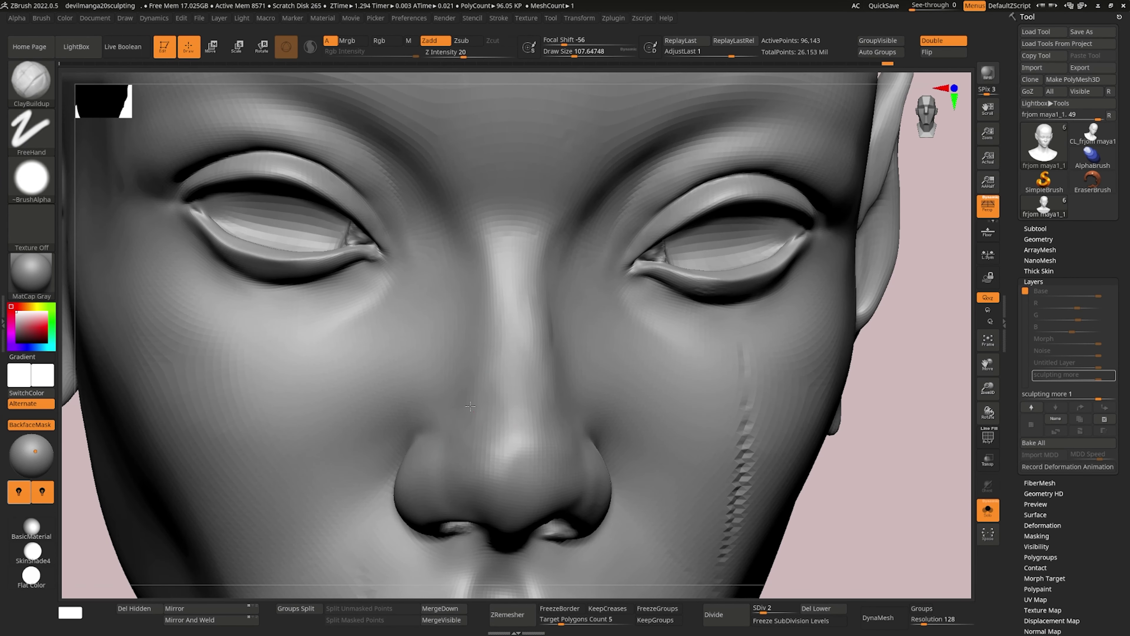
key("f")
mouse_move(470, 406)
right_mouse_down("ctrl")
mouse_move(559, 402)
mouse_move(498, 445)
mouse_move(504, 467)
mouse_move(571, 400)
mouse_move(560, 353)
mouse_move(590, 399)
mouse_move(534, 445)
mouse_move(701, 288)
right_mouse_up("ctrl")
key("f")
key("f")
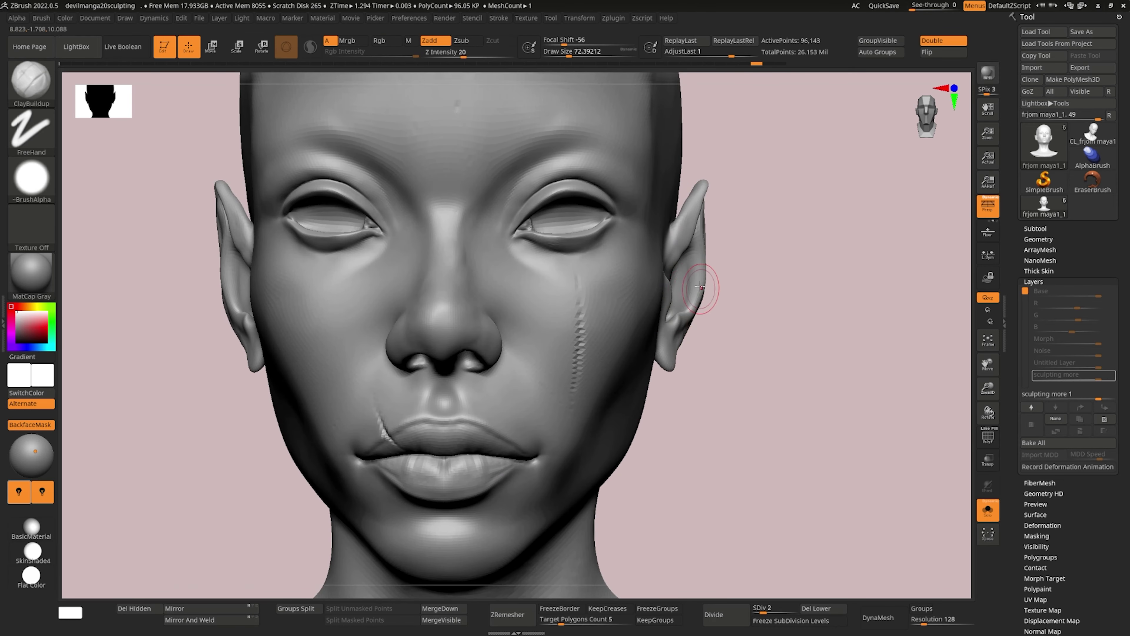
mouse_move(672, 366)
right_mouse_down()
mouse_move(618, 429)
mouse_move(578, 378)
mouse_move(552, 308)
mouse_move(504, 348)
mouse_move(477, 249)
mouse_move(480, 335)
right_mouse_up()
key("f")
key("f")
key("b")
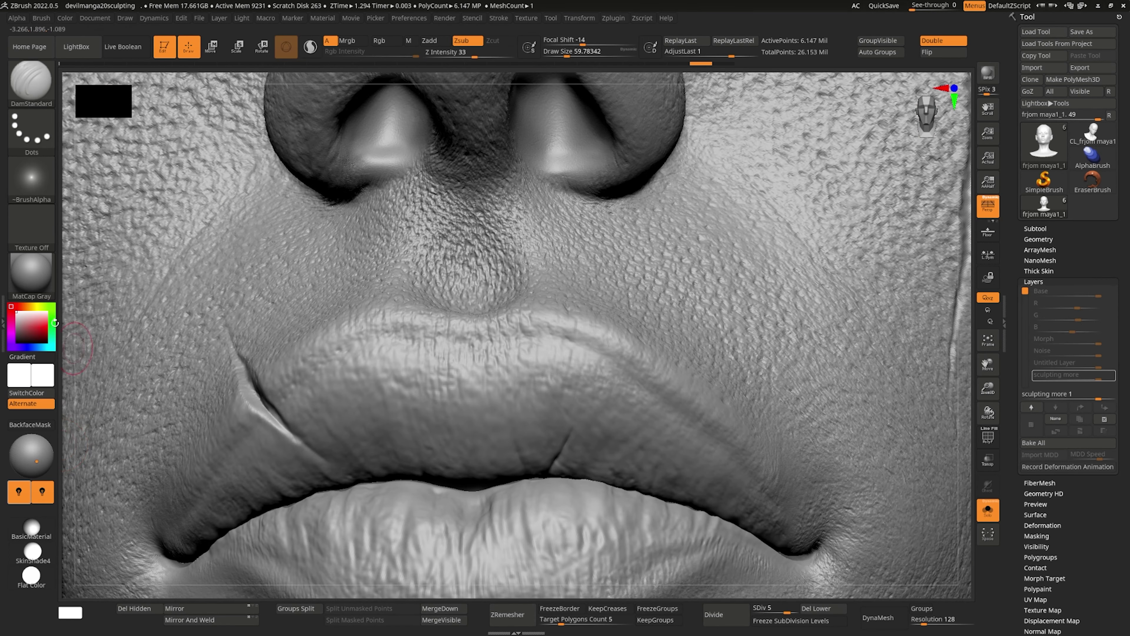
Step: Resize the brush and carve the upper-lip corner scar deeper with DamStandard
key("f")
key("m")
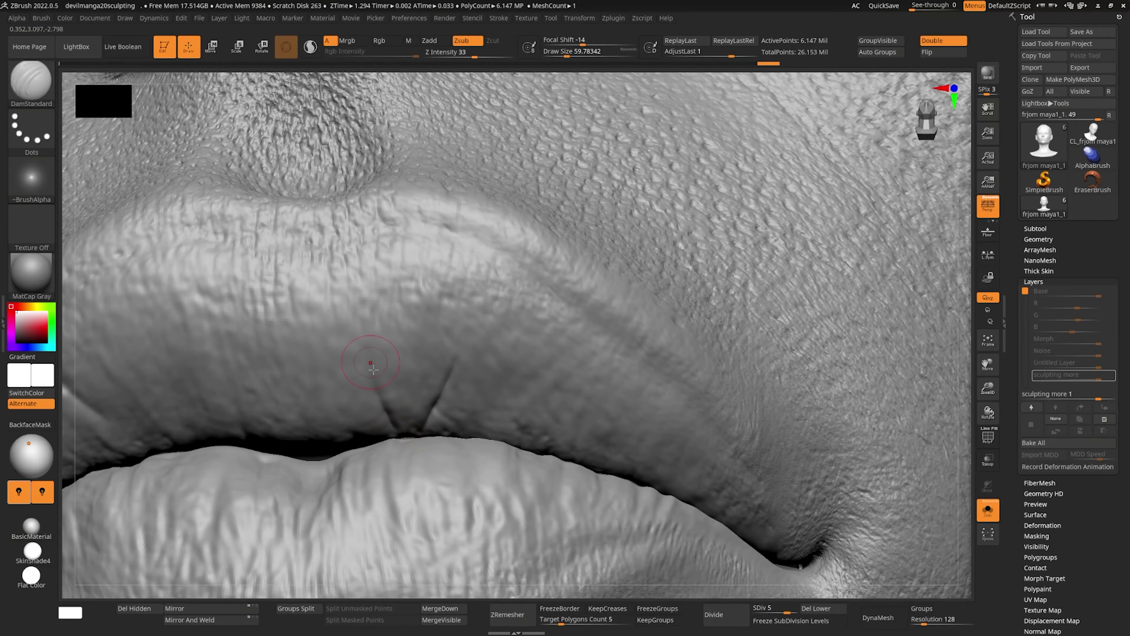
right_click_drag(373, 368, 423, 376)
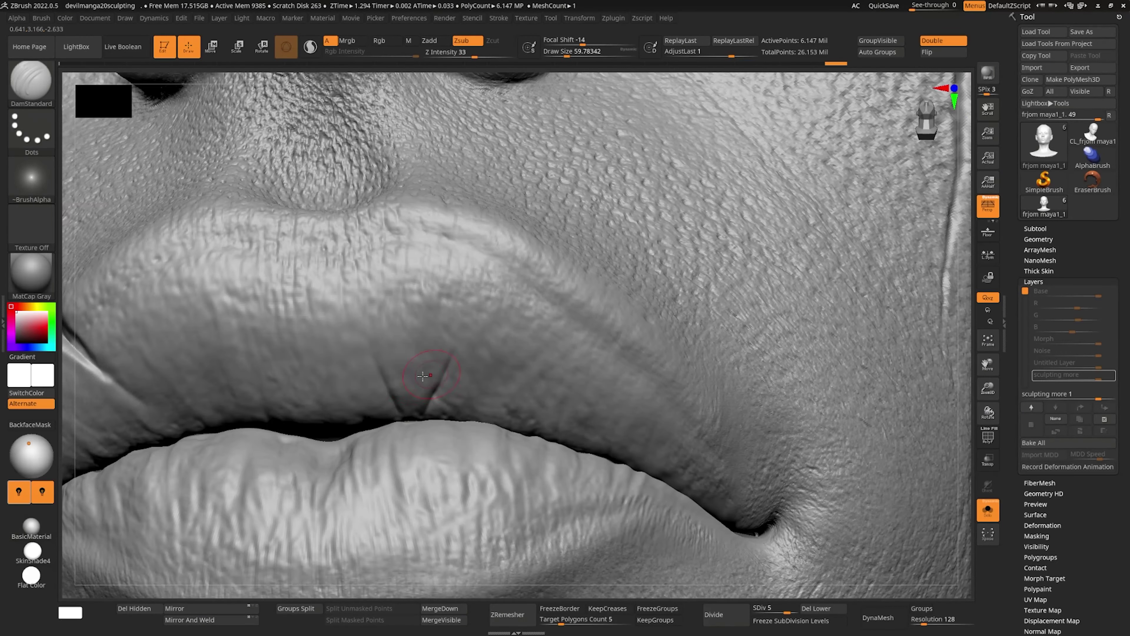
key("s")
mouse_move(413, 414)
right_mouse_down()
mouse_move(369, 423)
mouse_move(393, 432)
right_mouse_up()
key("b")
key("d")
key("s")
right_click_drag(450, 379, 361, 490, "alt")
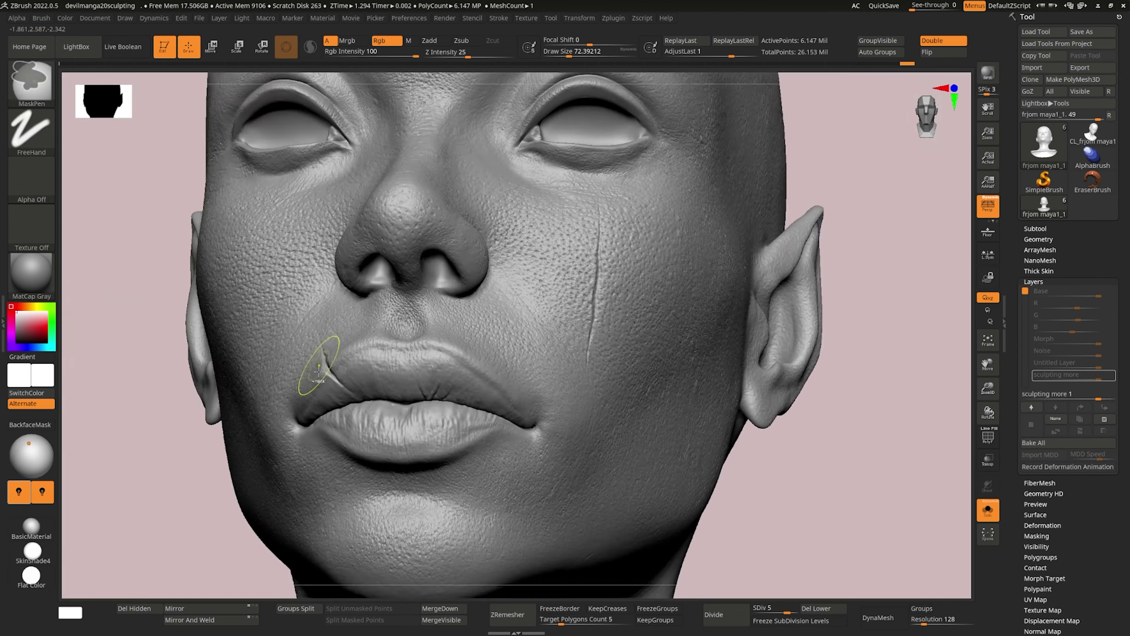
Step: Build up the lip surface with the Standard brush across the lower face
key("b")
key("s")
key("t")
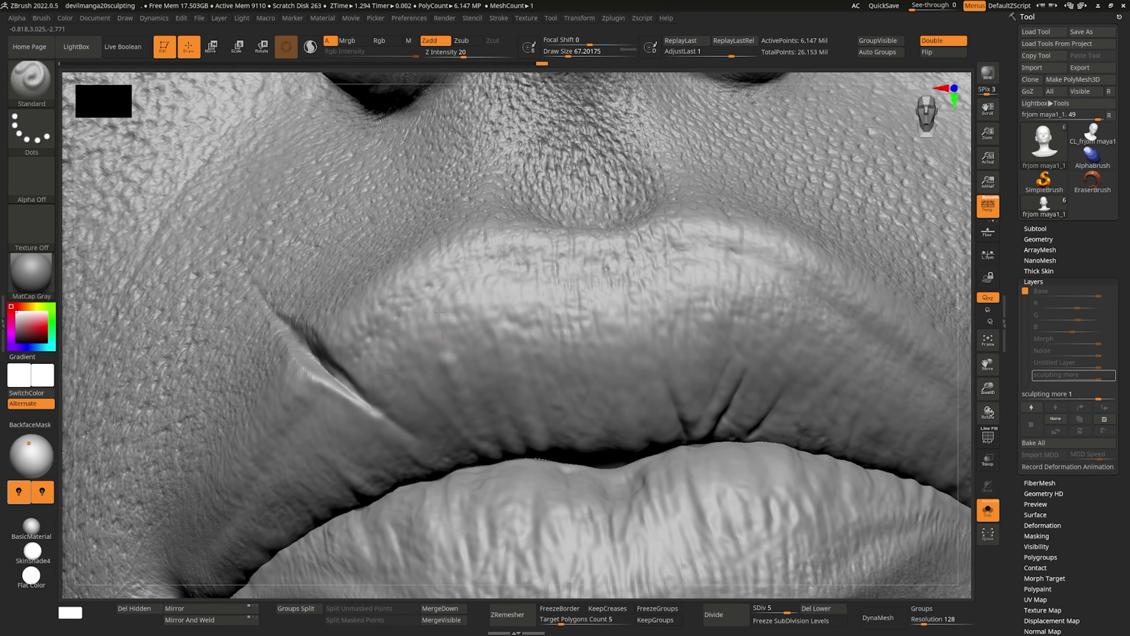
right_click_drag(440, 312, 528, 369, "ctrl")
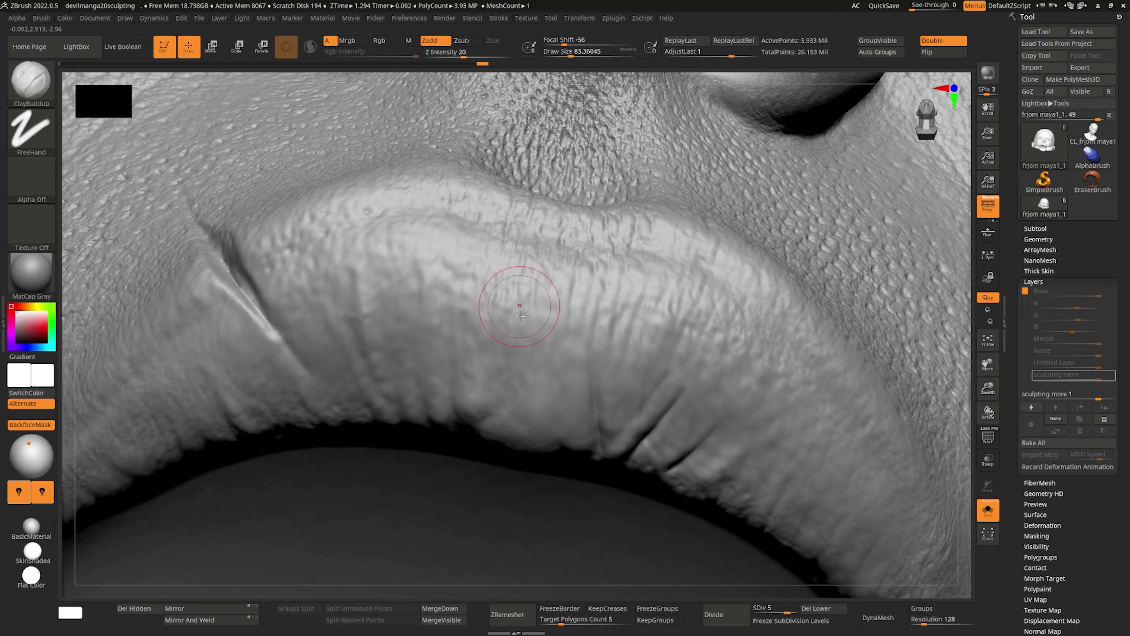
Step: Score fine lip creases with DamStandard Dots, alternating with the Standard brush
key("b")
key("d")
key("s")
key("s")
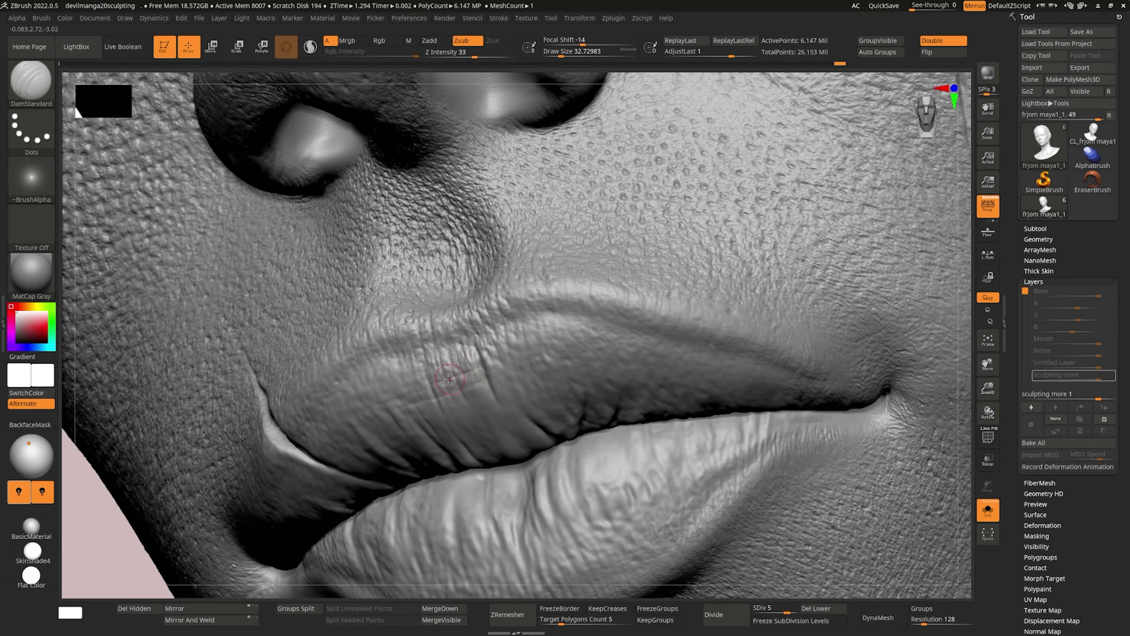
right_click_drag(449, 378, 428, 414)
key("b")
key("s")
key("t")
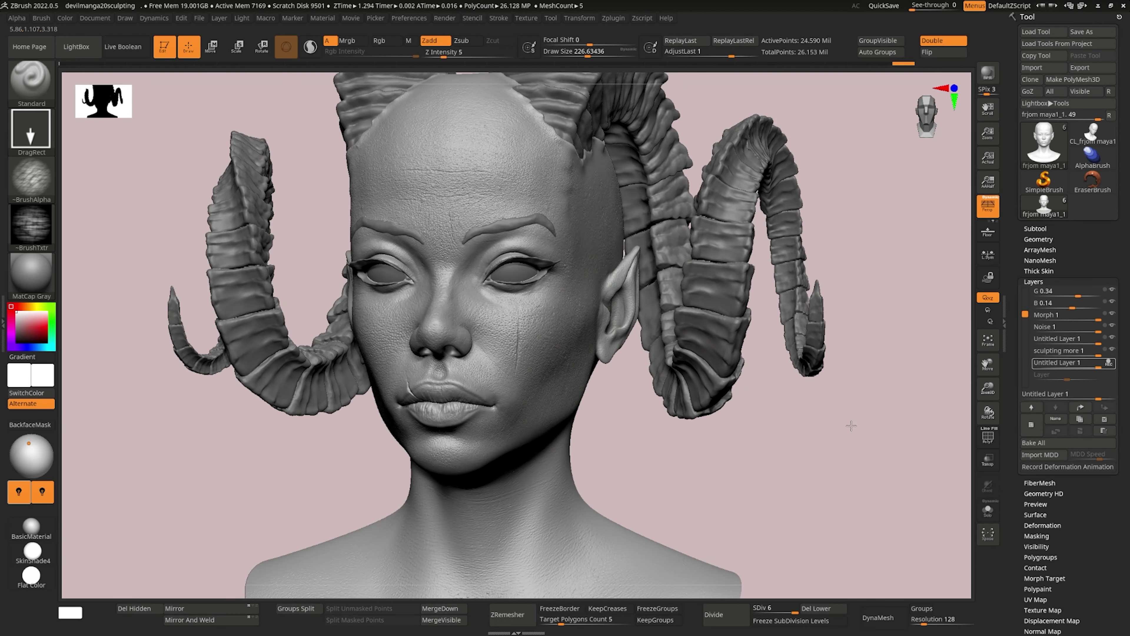
Step: Solo the head mesh to hide the horns and orbit around the isolated head
left_click_drag(634, 444, 674, 356)
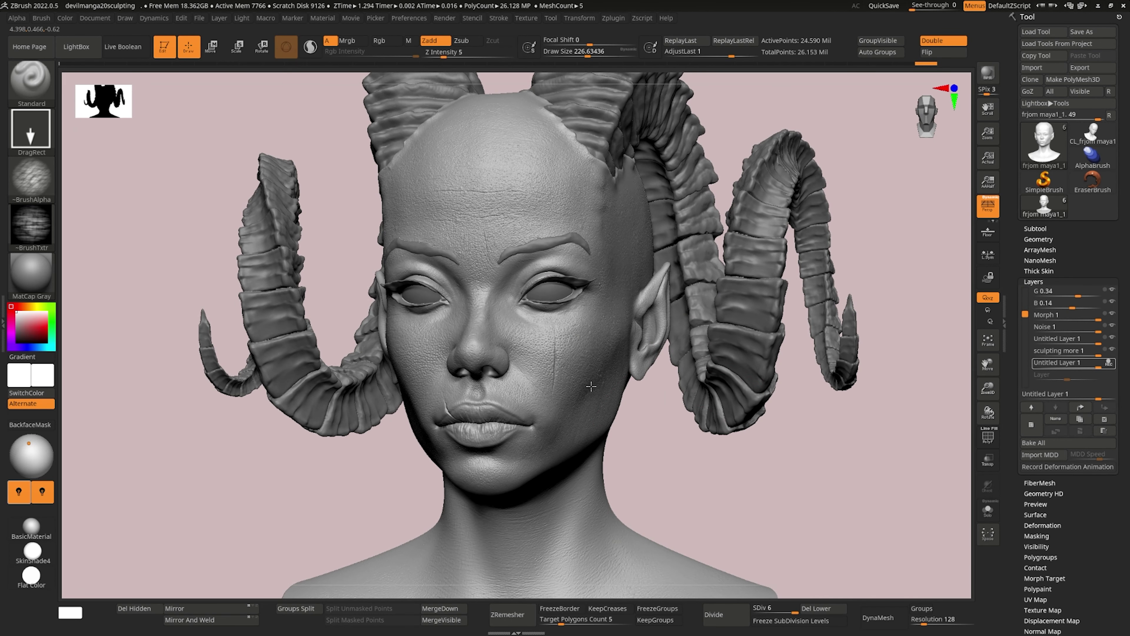
left_click_drag(625, 421, 632, 329)
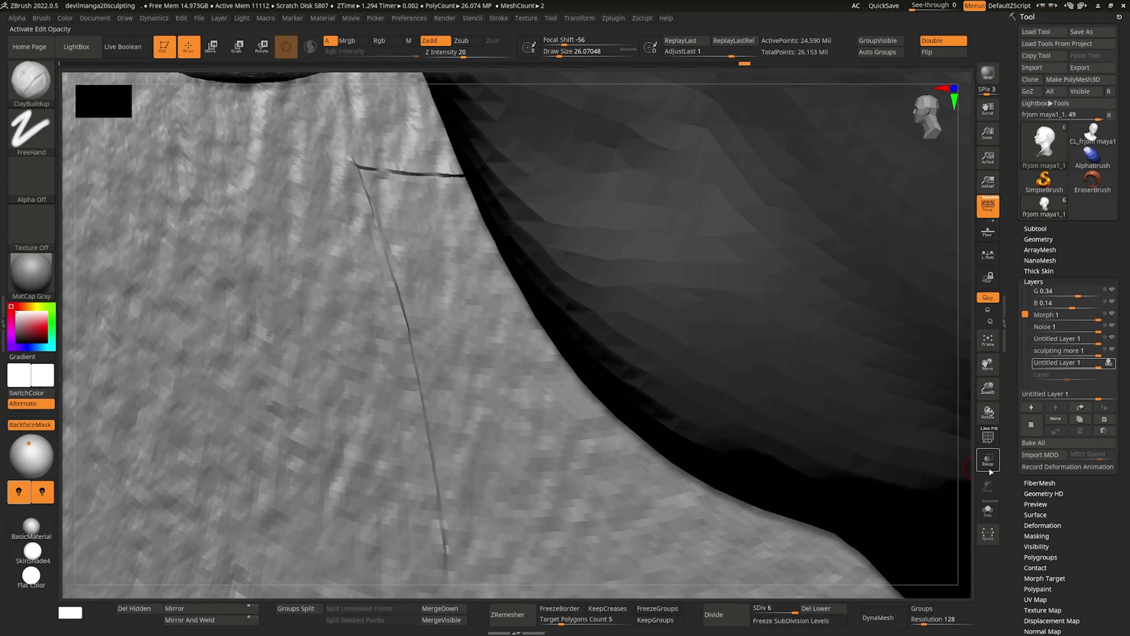
left_click(988, 510)
right_click_drag(390, 179, 307, 181)
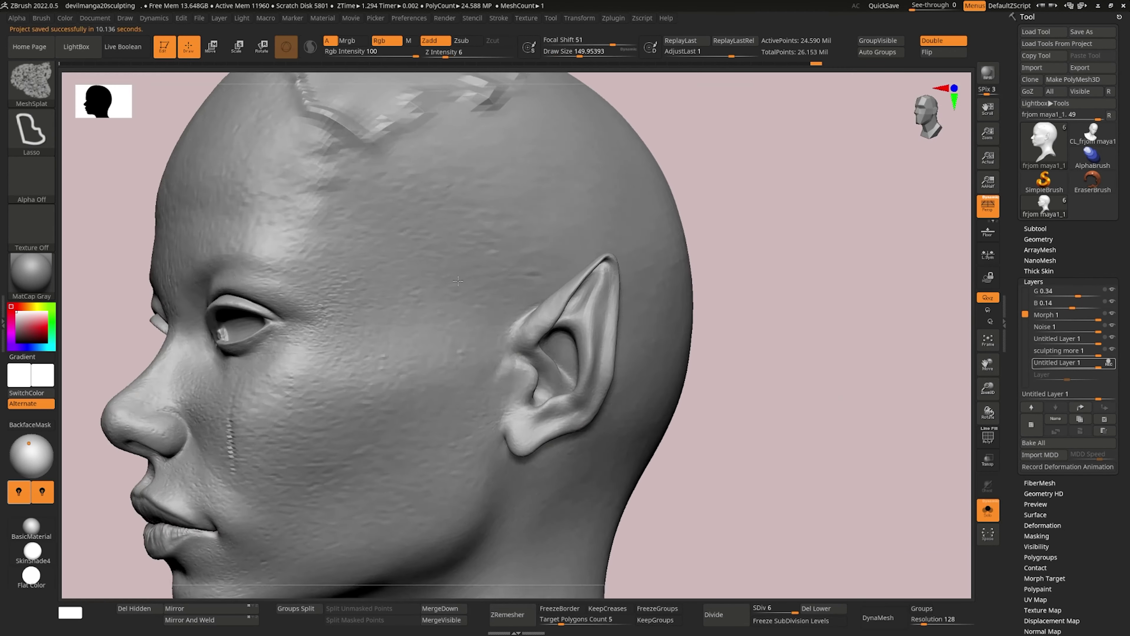
Step: Stamp the CGC_skin-wrinkles-small alpha at lower Z Intensity over the neck and back of skull
left_click(31, 178)
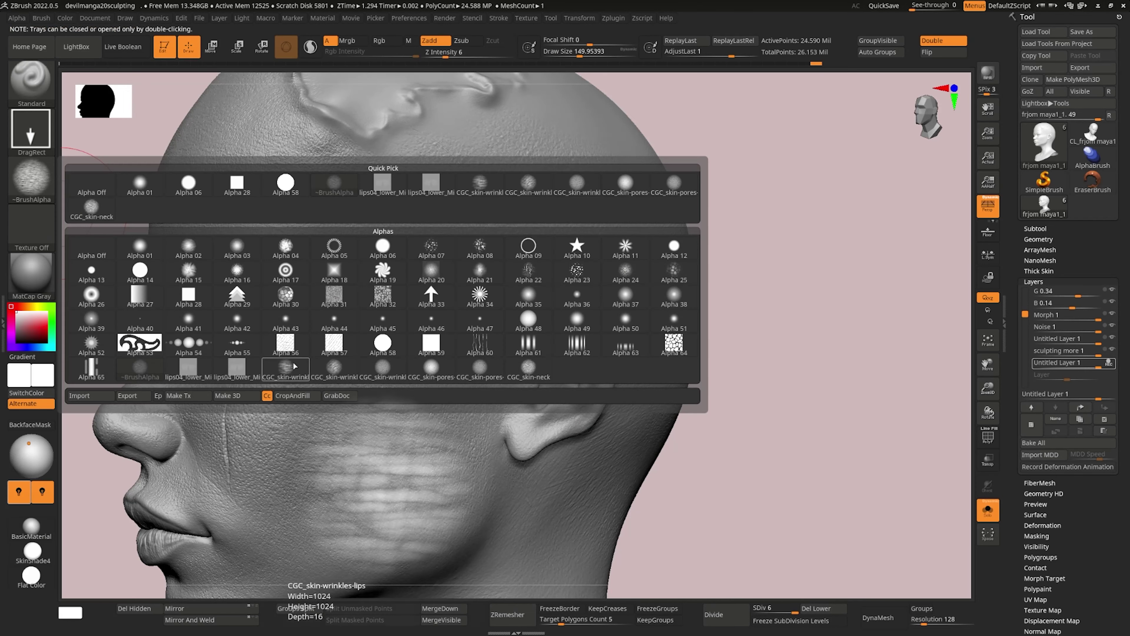
left_click(385, 367)
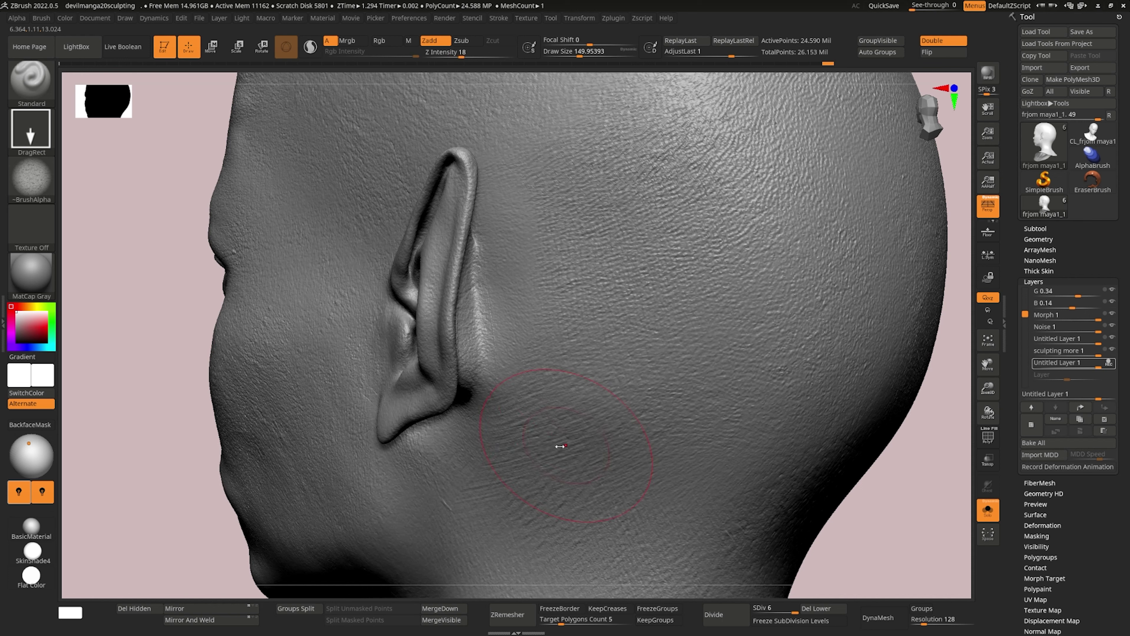
key("u")
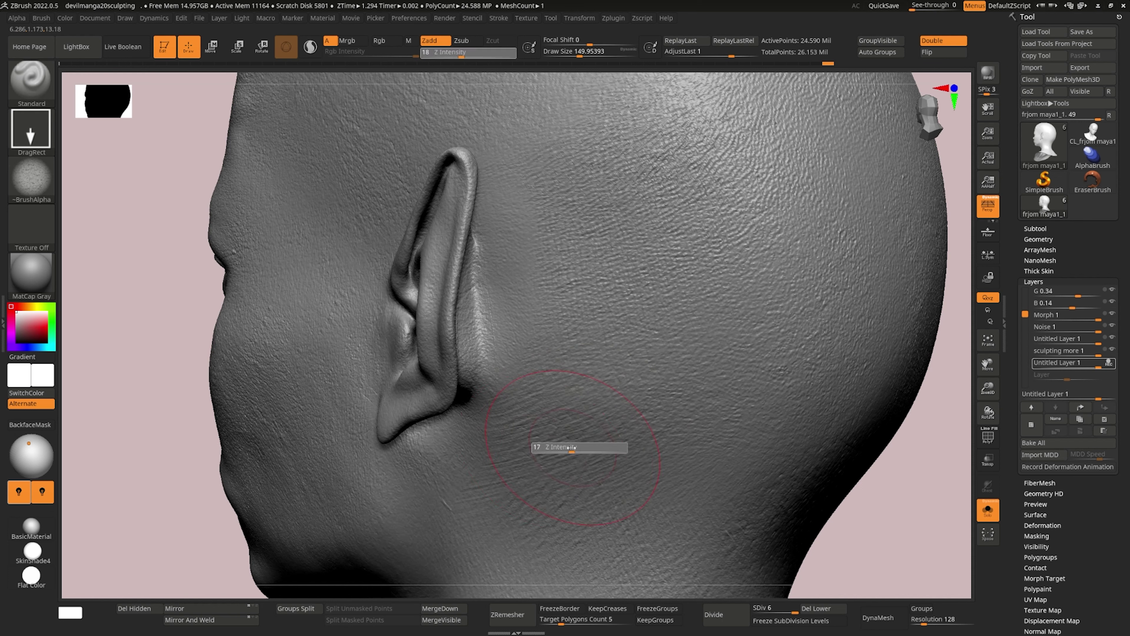
right_click_drag(462, 466, 511, 292, "alt")
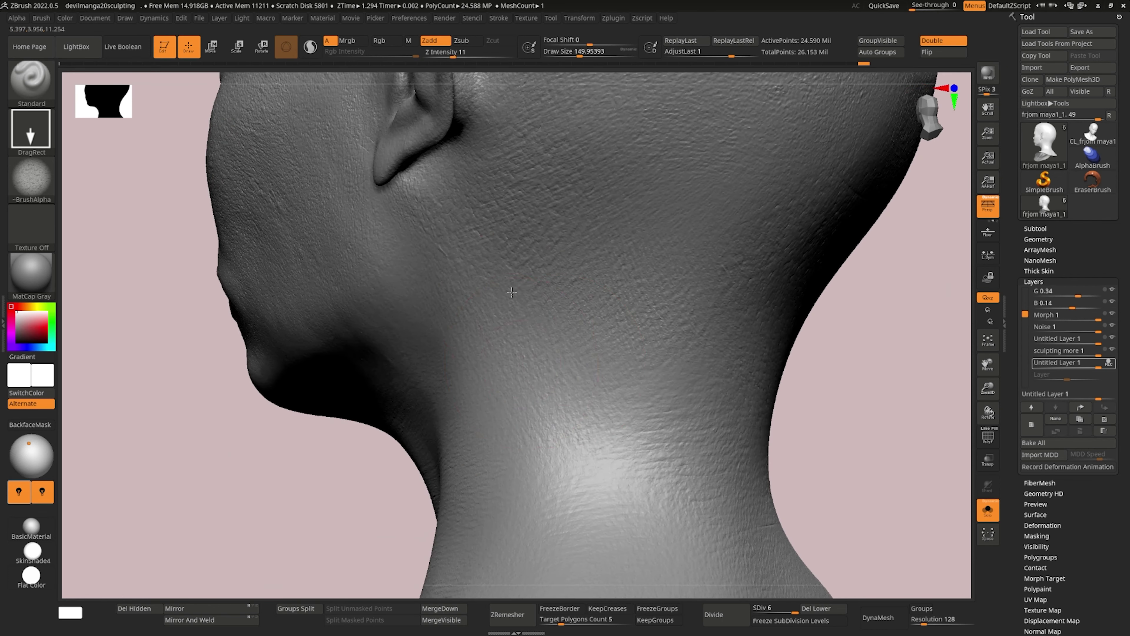
mouse_move(681, 277)
right_mouse_down()
mouse_move(820, 280)
mouse_move(608, 386)
mouse_move(731, 354)
mouse_move(656, 283)
right_mouse_up()
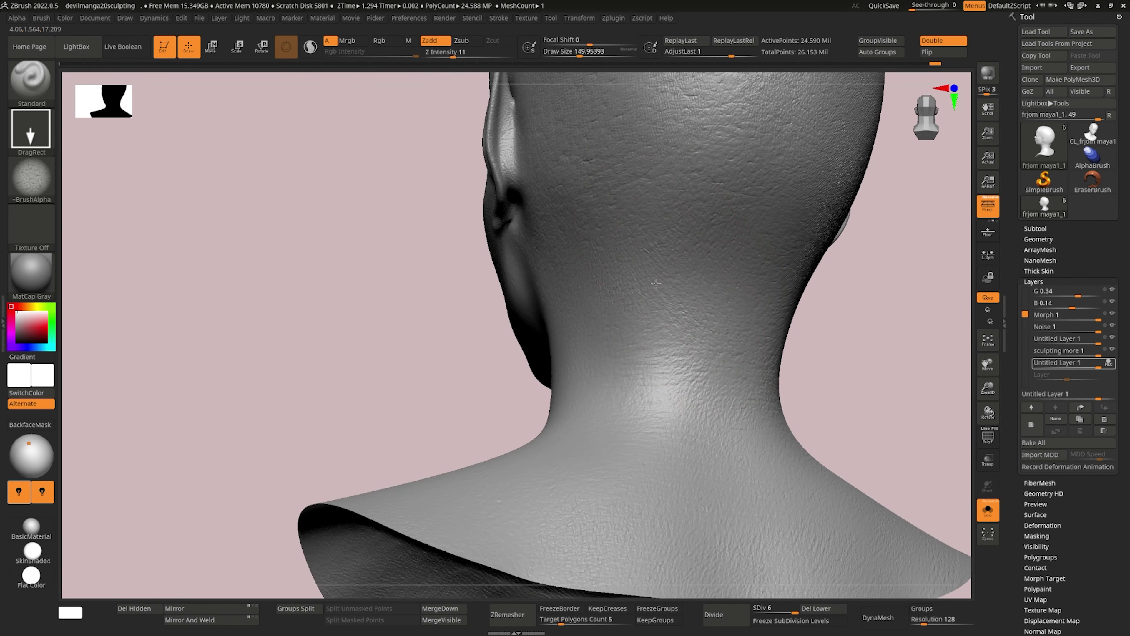
mouse_move(669, 196)
right_mouse_down("ctrl")
mouse_move(529, 252)
mouse_move(434, 315)
right_mouse_up("ctrl")
mouse_move(639, 186)
right_mouse_down()
mouse_move(464, 113)
mouse_move(630, 404)
mouse_move(756, 315)
mouse_move(643, 240)
right_mouse_up()
Step: Try the MeshSplat brush with another alpha on the skull top, then turn the alpha off
key("b")
key("m")
key("s")
mouse_move(531, 327)
right_mouse_down()
mouse_move(394, 386)
mouse_move(401, 312)
right_mouse_up()
left_click(31, 178)
left_click(352, 330)
right_click_drag(445, 401, 571, 353)
key("b")
key("m")
key("s")
left_click(32, 178)
left_click(32, 129)
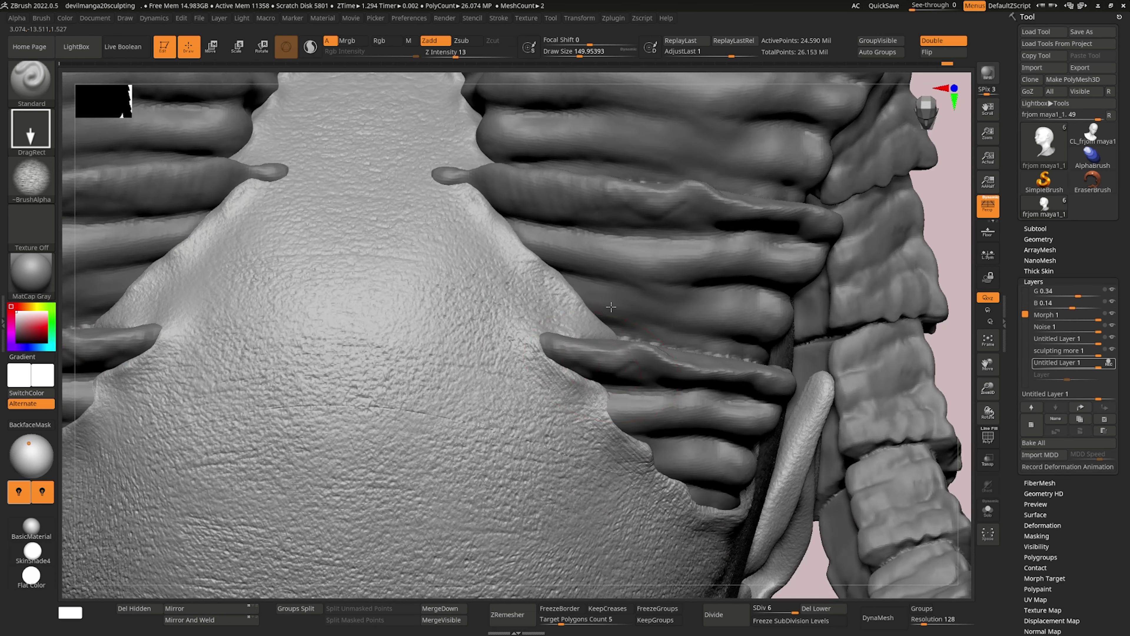
Step: Lower Z Intensity and reselect skin-wrinkle alphas to stamp around the horn bases
key("u")
left_click(589, 377)
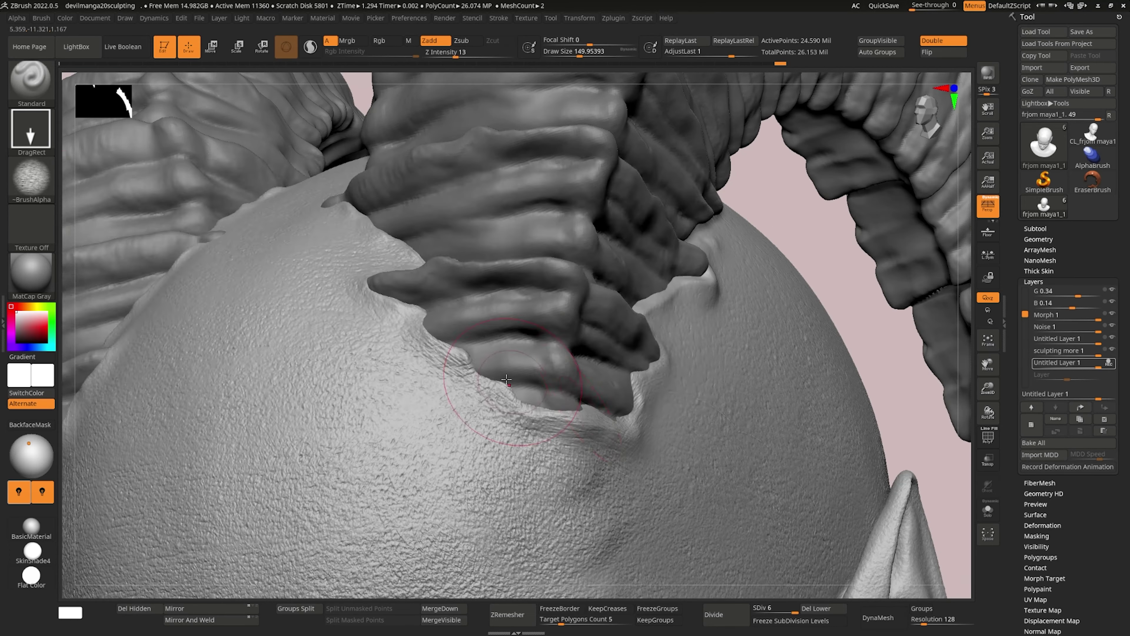
left_click(31, 178)
left_click(378, 369)
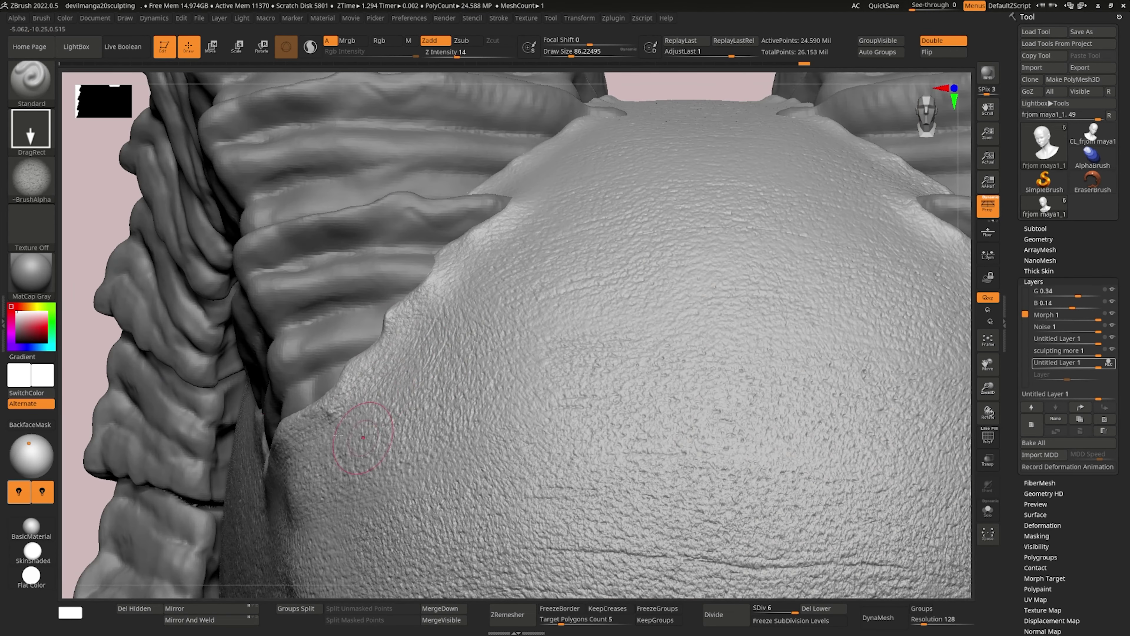
left_click(30, 178)
left_click(379, 366)
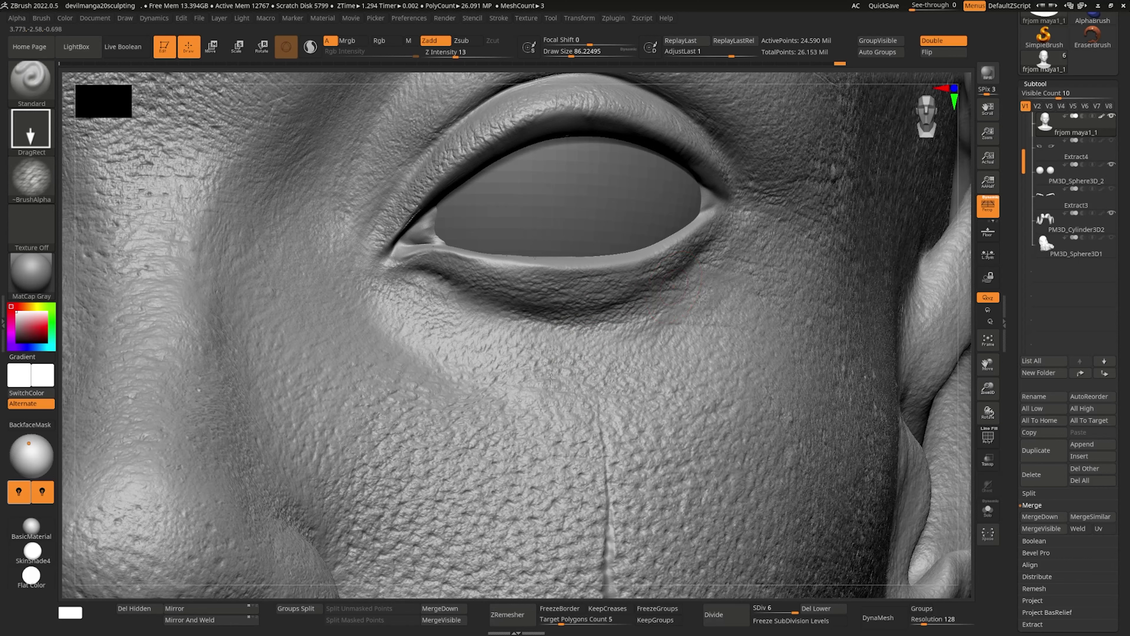
Step: Set the B detail layer to 0.19 in Tool > Layers and pick a soft round dot alpha
key("alt+Tab")
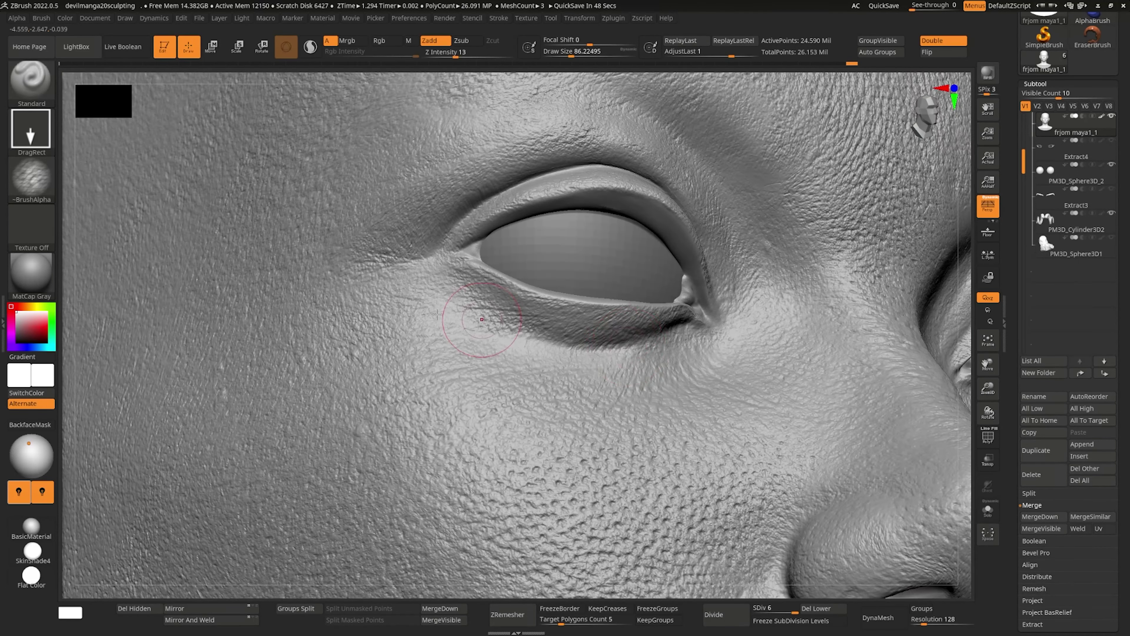
left_click(31, 178)
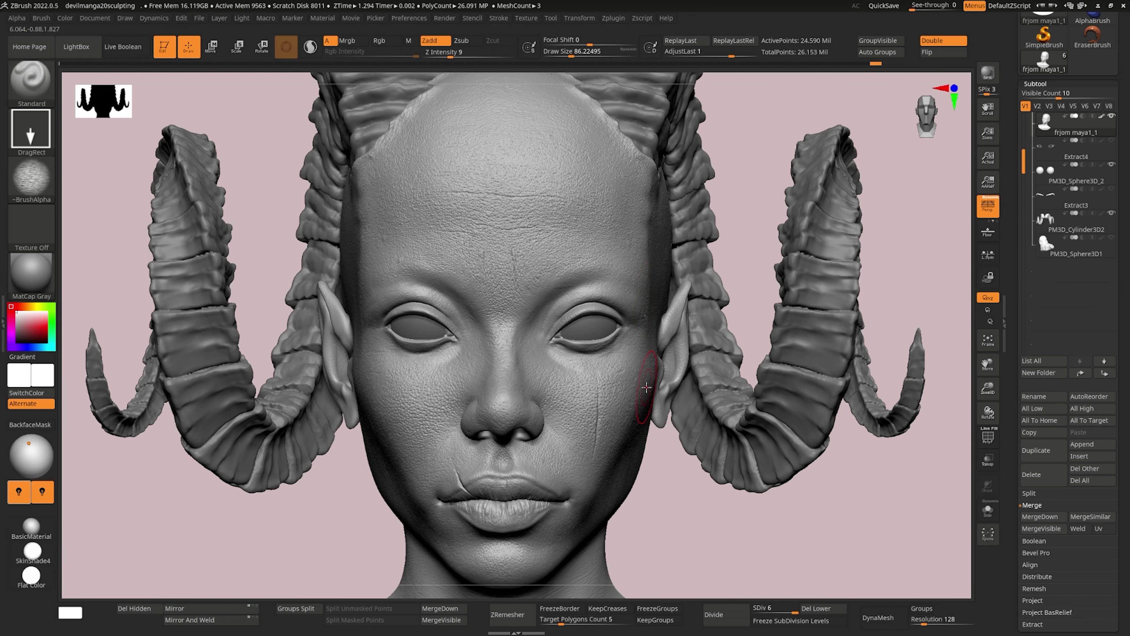
scroll(425, 359, "up", 10)
left_click(1035, 83)
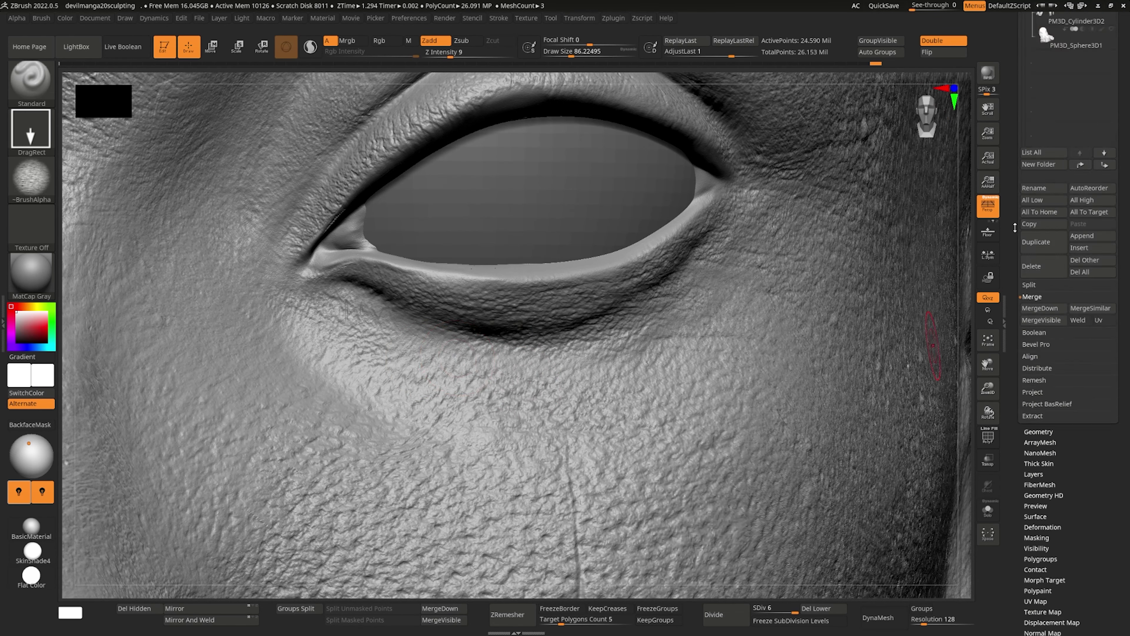
left_click(1044, 90)
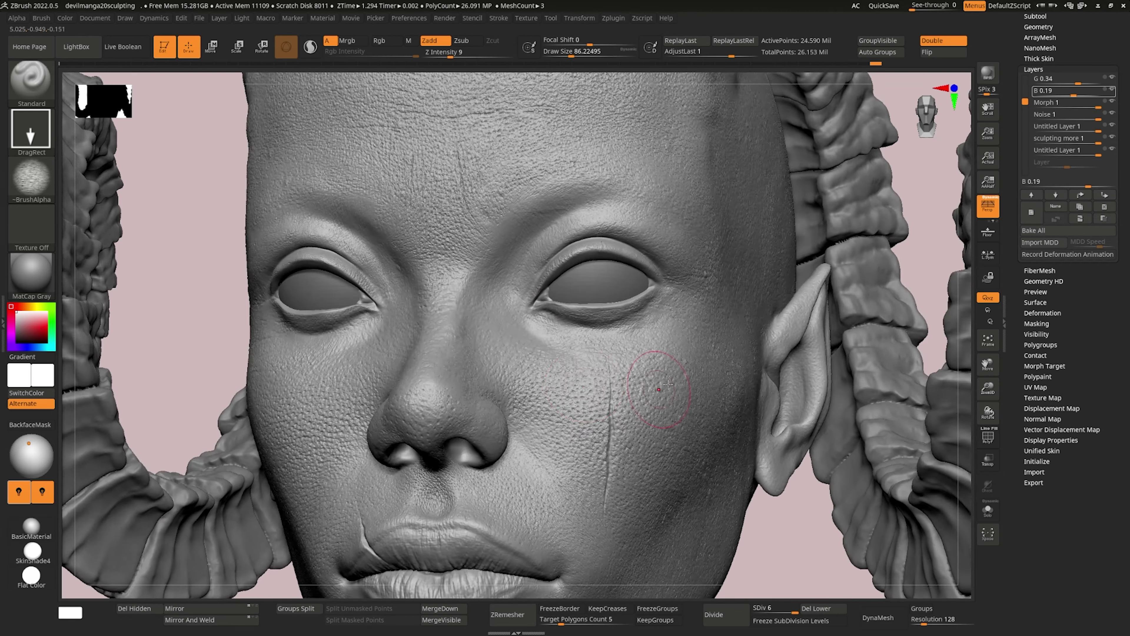
left_click(1075, 83)
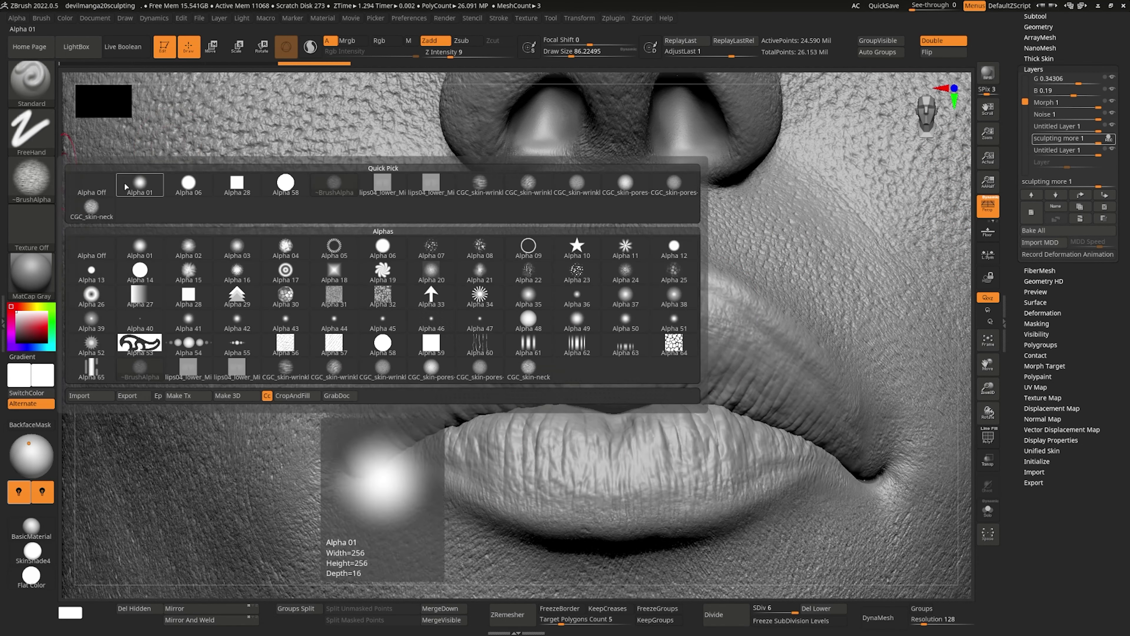
left_click(124, 184)
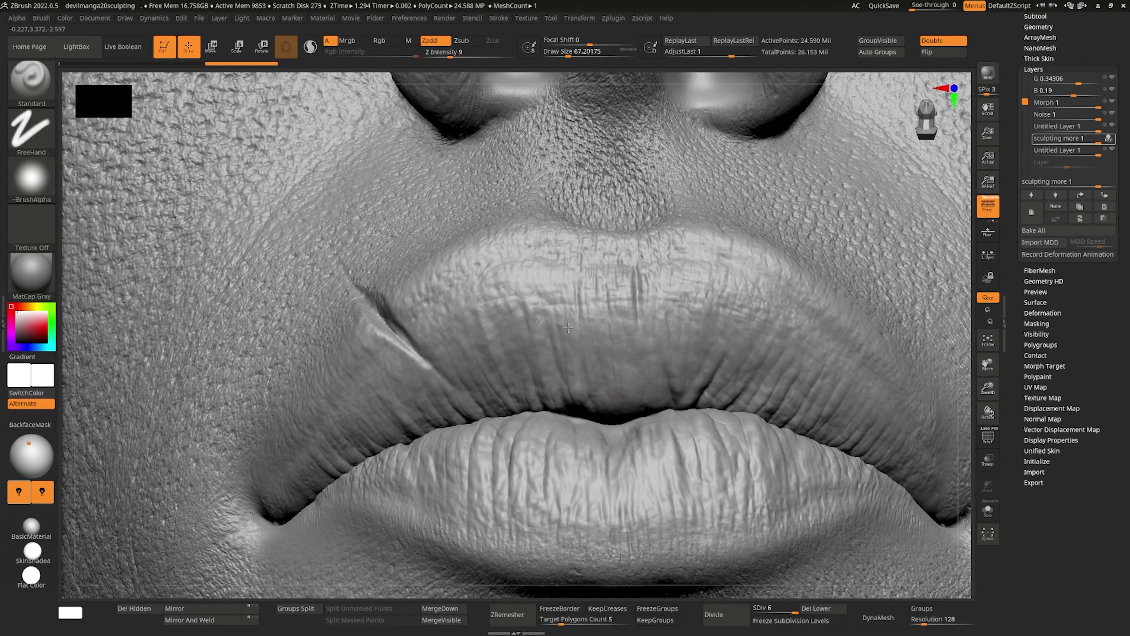